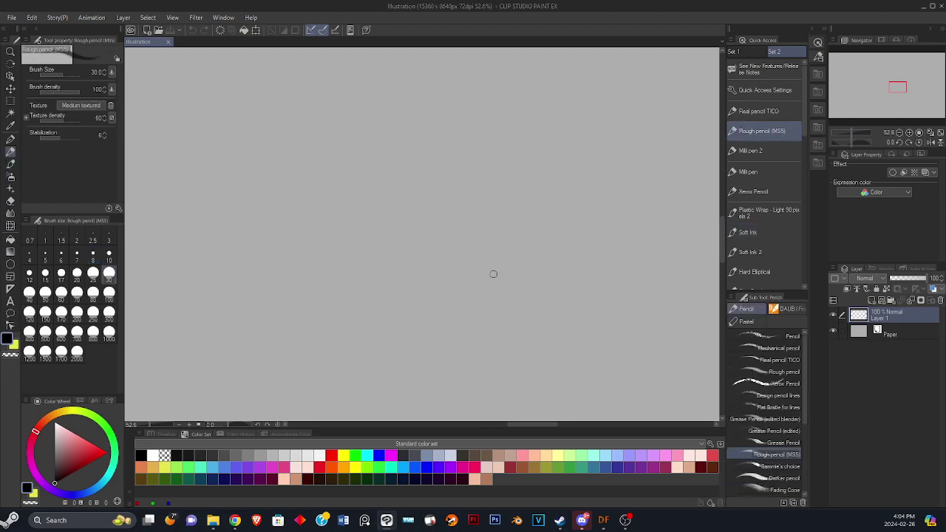
pyautogui.moveTo(423, 96)
pyautogui.mouseDown()
pyautogui.moveTo(425, 155)
pyautogui.moveTo(478, 81)
pyautogui.mouseUp()
pyautogui.hotkey('ctrl', 'z')
pyautogui.scroll(-2, 510, 185)
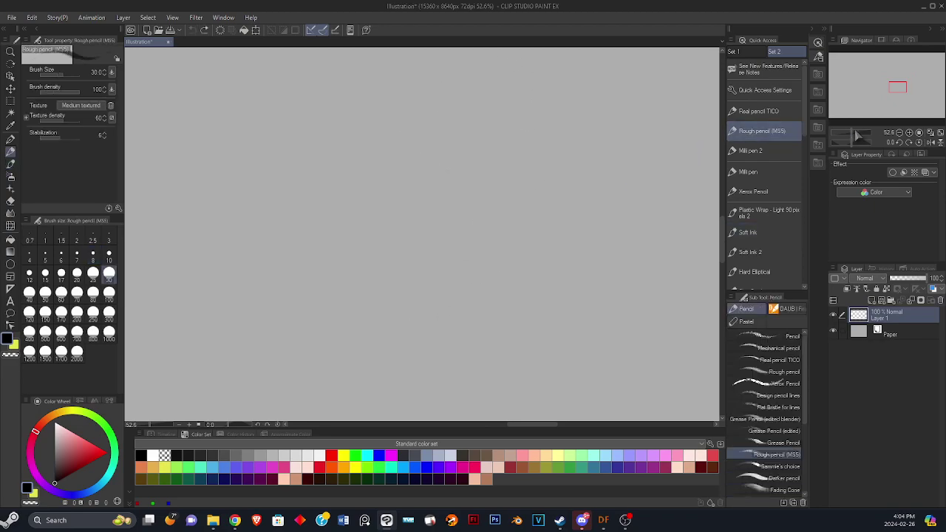
pyautogui.moveTo(497, 142); pyautogui.dragTo(527, 96)
pyautogui.hotkey('ctrl', 'z')
pyautogui.moveTo(473, 65)
pyautogui.mouseDown()
pyautogui.moveTo(449, 127)
pyautogui.moveTo(478, 136)
pyautogui.mouseUp()
pyautogui.hotkey('ctrl', 'z')
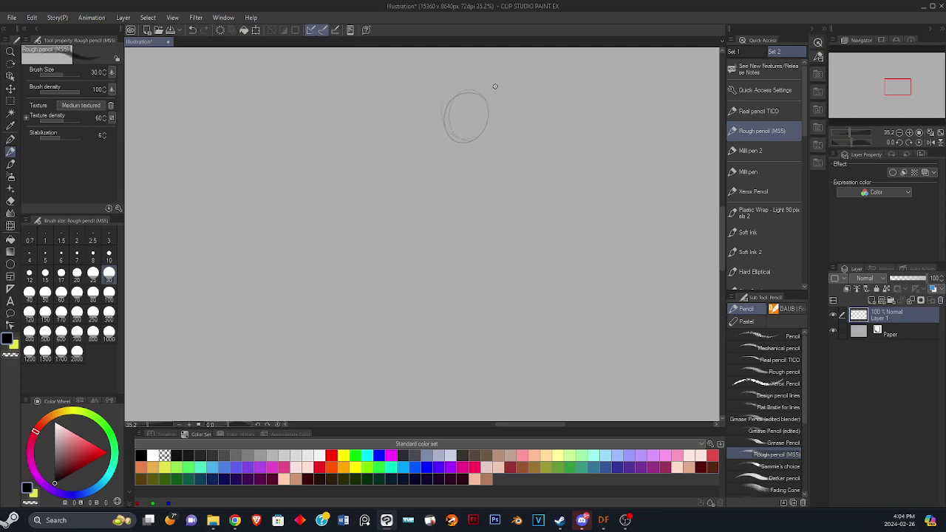
pyautogui.hotkey('ctrl', 'z')
# Sketch the figure's head with the rough pencil as an upright oval with an inner face contour, darkened jaw and side line.
pyautogui.moveTo(475, 109)
pyautogui.mouseDown()
pyautogui.moveTo(513, 93)
pyautogui.moveTo(486, 131)
pyautogui.mouseUp()
pyautogui.moveTo(488, 83)
pyautogui.mouseDown()
pyautogui.moveTo(515, 105)
pyautogui.moveTo(492, 138)
pyautogui.moveTo(505, 86)
pyautogui.moveTo(518, 135)
pyautogui.moveTo(477, 130)
pyautogui.moveTo(523, 116)
pyautogui.moveTo(528, 153)
pyautogui.moveTo(515, 135)
pyautogui.moveTo(521, 126)
pyautogui.moveTo(483, 115)
pyautogui.moveTo(477, 136)
pyautogui.moveTo(475, 125)
pyautogui.moveTo(474, 118)
pyautogui.moveTo(503, 131)
pyautogui.mouseUp()
pyautogui.hotkey('ctrl', 'z')
pyautogui.hotkey('ctrl', 'z')
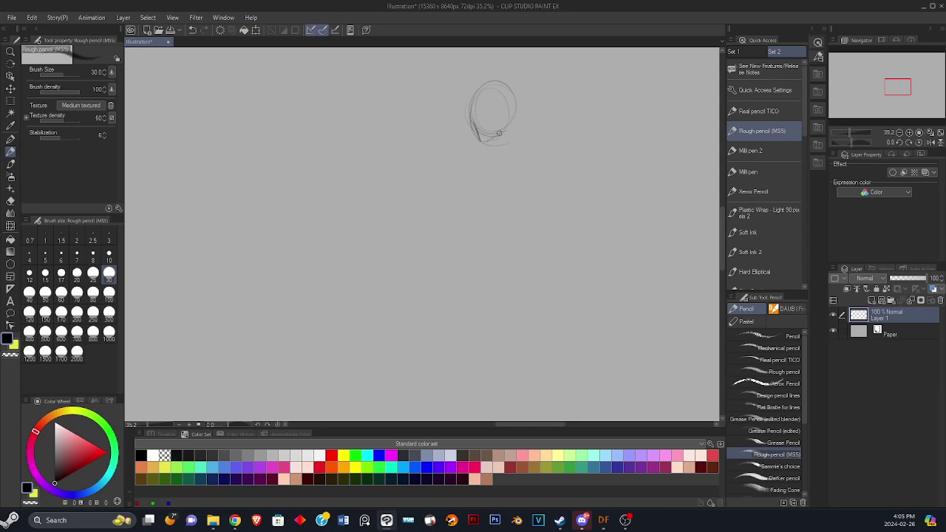
pyautogui.moveTo(508, 90)
pyautogui.mouseDown()
pyautogui.moveTo(507, 116)
pyautogui.moveTo(505, 89)
pyautogui.moveTo(481, 106)
pyautogui.moveTo(483, 87)
pyautogui.moveTo(469, 110)
pyautogui.moveTo(473, 103)
pyautogui.moveTo(488, 131)
pyautogui.moveTo(500, 158)
pyautogui.mouseUp()
pyautogui.hotkey('ctrl', 'z')
pyautogui.hotkey('ctrl', 'z')
# Sketch the neck, sloping shoulders and chest folds beneath the head.
pyautogui.moveTo(534, 123)
pyautogui.mouseDown()
pyautogui.moveTo(573, 151)
pyautogui.moveTo(556, 153)
pyautogui.moveTo(527, 193)
pyautogui.mouseUp()
pyautogui.hotkey('ctrl', 'z')
pyautogui.moveTo(481, 149); pyautogui.dragTo(448, 199)
pyautogui.hotkey('ctrl', 'z')
pyautogui.moveTo(466, 158)
pyautogui.mouseDown()
pyautogui.moveTo(451, 200)
pyautogui.moveTo(473, 192)
pyautogui.mouseUp()
pyautogui.hotkey('ctrl', 'z')
pyautogui.moveTo(473, 149)
pyautogui.mouseDown()
pyautogui.moveTo(446, 193)
pyautogui.moveTo(532, 197)
pyautogui.moveTo(534, 164)
pyautogui.mouseUp()
pyautogui.hotkey('ctrl', 'z')
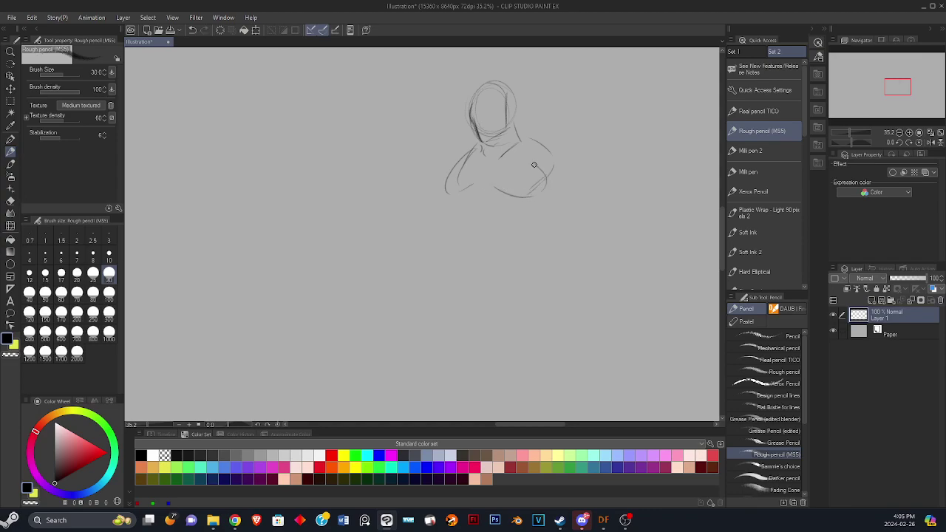
# Rough in the large round belly hanging below the chest.
pyautogui.moveTo(467, 186)
pyautogui.mouseDown()
pyautogui.moveTo(412, 232)
pyautogui.moveTo(449, 193)
pyautogui.moveTo(411, 275)
pyautogui.mouseUp()
pyautogui.hotkey('ctrl', 'z')
pyautogui.hotkey('ctrl', 'z')
pyautogui.moveTo(438, 206)
pyautogui.mouseDown()
pyautogui.moveTo(439, 248)
pyautogui.moveTo(409, 264)
pyautogui.mouseUp()
pyautogui.moveTo(427, 232); pyautogui.dragTo(448, 345)
pyautogui.hotkey('ctrl', 'z')
pyautogui.moveTo(437, 220)
pyautogui.mouseDown()
pyautogui.moveTo(422, 299)
pyautogui.moveTo(465, 340)
pyautogui.moveTo(407, 307)
pyautogui.moveTo(458, 354)
pyautogui.moveTo(545, 323)
pyautogui.moveTo(563, 263)
pyautogui.mouseUp()
pyautogui.hotkey('ctrl', 'z')
# Draw the belly's far edge on the viewer's right and the bulging hip contour outside it.
pyautogui.moveTo(554, 224)
pyautogui.mouseDown()
pyautogui.moveTo(565, 282)
pyautogui.moveTo(524, 339)
pyautogui.moveTo(549, 239)
pyautogui.mouseUp()
pyautogui.moveTo(568, 206)
pyautogui.mouseDown()
pyautogui.moveTo(585, 253)
pyautogui.moveTo(599, 255)
pyautogui.moveTo(595, 233)
pyautogui.moveTo(599, 273)
pyautogui.moveTo(579, 334)
pyautogui.moveTo(563, 346)
pyautogui.mouseUp()
pyautogui.hotkey('ctrl', 'z')
pyautogui.hotkey('ctrl', 'z')
pyautogui.moveTo(605, 271)
pyautogui.mouseDown()
pyautogui.moveTo(569, 306)
pyautogui.moveTo(553, 303)
pyautogui.moveTo(566, 306)
pyautogui.moveTo(578, 288)
pyautogui.moveTo(564, 355)
pyautogui.mouseUp()
pyautogui.hotkey('ctrl', 'z')
pyautogui.hotkey('ctrl', 'z')
pyautogui.hotkey('ctrl', 'z')
pyautogui.hotkey('ctrl', 'z')
# Sketch the inner and outer contours of the leg on the viewer's right.
pyautogui.moveTo(577, 303)
pyautogui.mouseDown()
pyautogui.moveTo(574, 344)
pyautogui.moveTo(551, 384)
pyautogui.mouseUp()
pyautogui.hotkey('ctrl', 'z')
pyautogui.hotkey('ctrl', 'z')
pyautogui.moveTo(531, 325); pyautogui.dragTo(544, 382)
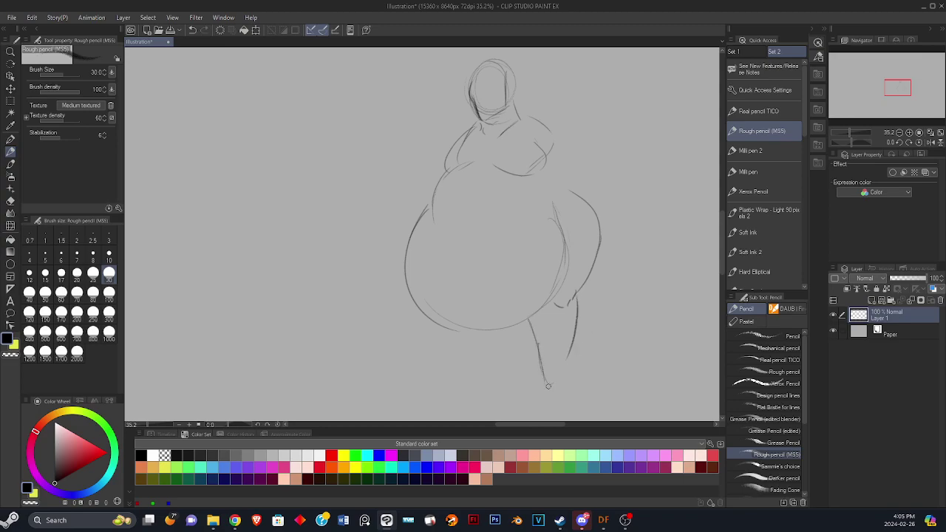
# Rough in the contour of the leg on the viewer's left beneath the belly.
pyautogui.moveTo(456, 332)
pyautogui.mouseDown()
pyautogui.moveTo(500, 380)
pyautogui.moveTo(510, 373)
pyautogui.mouseUp()
pyautogui.hotkey('ctrl', 'z')
pyautogui.moveTo(610, 263); pyautogui.dragTo(593, 207)
pyautogui.hotkey('ctrl', 'z')
pyautogui.moveTo(454, 290)
pyautogui.mouseDown()
pyautogui.moveTo(501, 339)
pyautogui.moveTo(503, 286)
pyautogui.mouseUp()
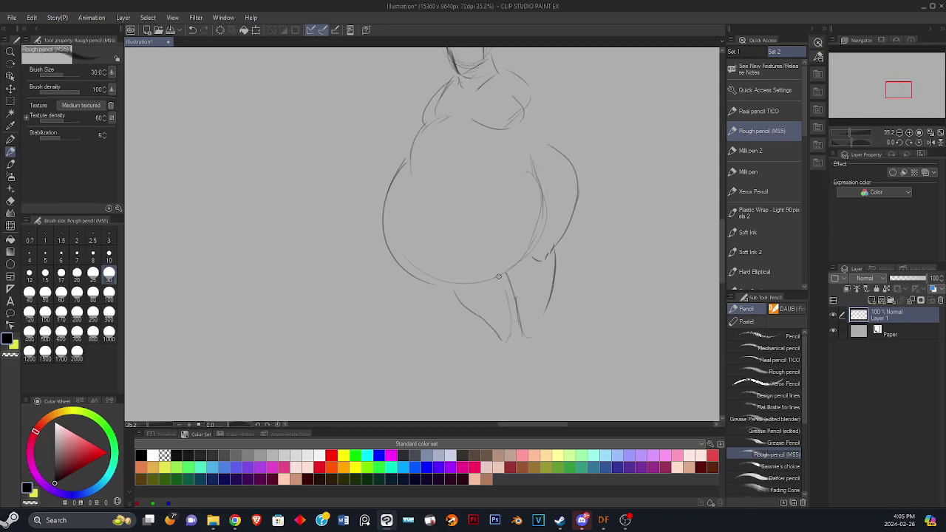
pyautogui.moveTo(589, 299); pyautogui.dragTo(607, 258)
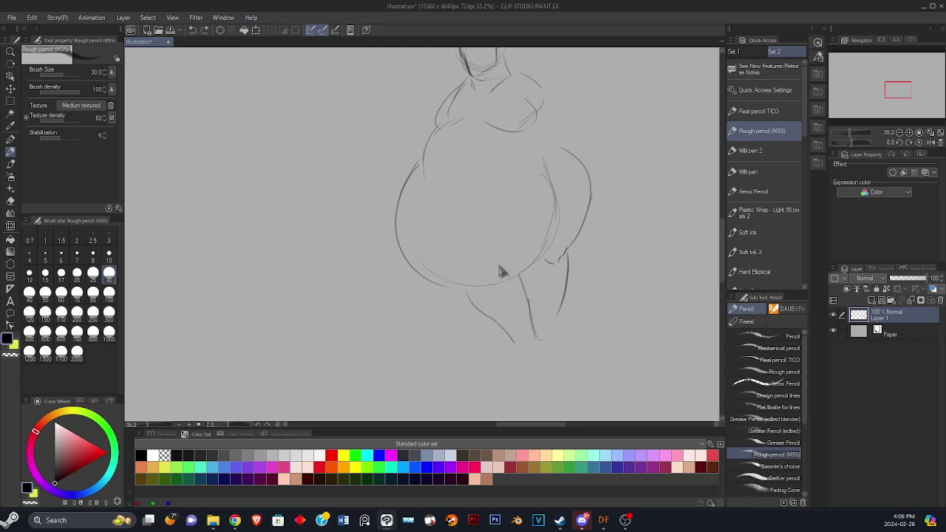
pyautogui.hotkey('ctrl', 'z')
# Redraw the thigh and calf lines of the leg on the viewer's left and mark the inner thigh with short dark strokes.
pyautogui.moveTo(448, 248); pyautogui.dragTo(446, 318)
pyautogui.hotkey('ctrl', 'z')
pyautogui.moveTo(424, 260)
pyautogui.mouseDown()
pyautogui.moveTo(442, 299)
pyautogui.moveTo(474, 319)
pyautogui.mouseUp()
pyautogui.hotkey('ctrl', 'z')
pyautogui.moveTo(436, 282)
pyautogui.mouseDown()
pyautogui.moveTo(475, 343)
pyautogui.moveTo(493, 318)
pyautogui.mouseUp()
pyautogui.hotkey('ctrl', 'z')
pyautogui.hotkey('ctrl', 'z')
pyautogui.moveTo(491, 309)
pyautogui.mouseDown()
pyautogui.moveTo(487, 293)
pyautogui.moveTo(497, 286)
pyautogui.mouseUp()
# Sketch the ankle and the foot with toes on the leg on the viewer's right.
pyautogui.moveTo(614, 240)
pyautogui.mouseDown()
pyautogui.moveTo(579, 350)
pyautogui.moveTo(616, 224)
pyautogui.mouseUp()
pyautogui.hotkey('ctrl', 'z')
pyautogui.moveTo(559, 314)
pyautogui.mouseDown()
pyautogui.moveTo(588, 344)
pyautogui.moveTo(563, 325)
pyautogui.moveTo(531, 340)
pyautogui.moveTo(570, 357)
pyautogui.moveTo(560, 353)
pyautogui.moveTo(582, 346)
pyautogui.mouseUp()
pyautogui.hotkey('ctrl', 'z')
pyautogui.hotkey('ctrl', 'z')
pyautogui.hotkey('ctrl', 'z')
pyautogui.hotkey('ctrl', 'z')
pyautogui.hotkey('ctrl', 'z')
pyautogui.hotkey('ctrl', 'z')
pyautogui.hotkey('ctrl', 'z')
pyautogui.hotkey('ctrl', 'z')
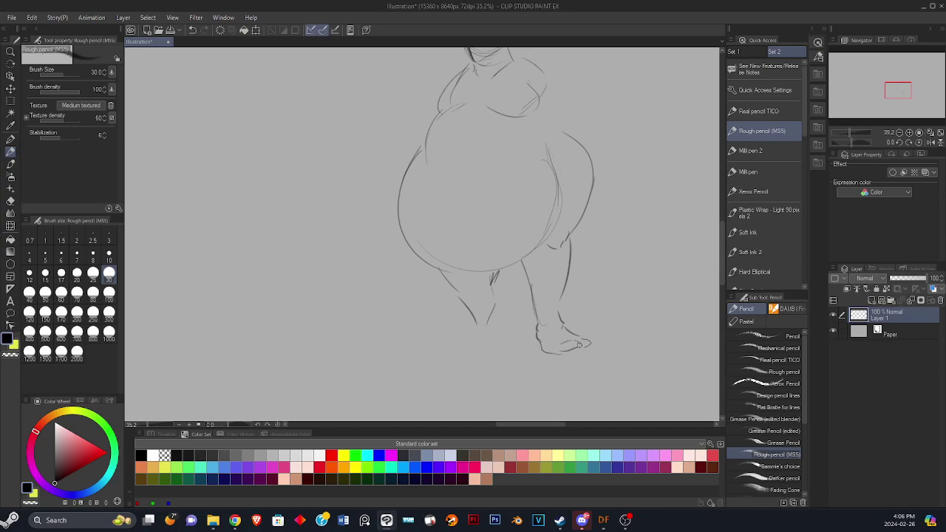
# Rough in the ankle and toe marks of the foot on the viewer's left.
pyautogui.moveTo(613, 294)
pyautogui.mouseDown()
pyautogui.moveTo(623, 367)
pyautogui.moveTo(624, 314)
pyautogui.mouseUp()
pyautogui.moveTo(510, 331)
pyautogui.mouseDown()
pyautogui.moveTo(525, 354)
pyautogui.moveTo(517, 341)
pyautogui.moveTo(516, 358)
pyautogui.moveTo(461, 354)
pyautogui.mouseUp()
pyautogui.hotkey('ctrl', 'z')
pyautogui.hotkey('ctrl', 'z')
pyautogui.hotkey('ctrl', 'z')
pyautogui.hotkey('ctrl', 'z')
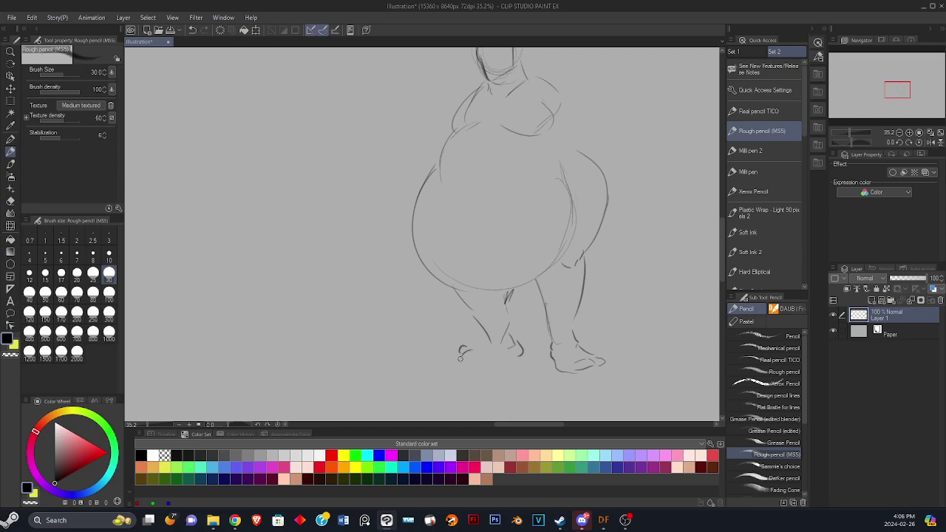
pyautogui.hotkey('ctrl', 'z')
pyautogui.hotkey('ctrl', 'z')
# Rework the foot on the viewer's left into a full outline with toes, sole and heel.
pyautogui.moveTo(507, 338)
pyautogui.mouseDown()
pyautogui.moveTo(500, 341)
pyautogui.moveTo(518, 344)
pyautogui.moveTo(504, 354)
pyautogui.moveTo(458, 351)
pyautogui.moveTo(513, 352)
pyautogui.moveTo(447, 351)
pyautogui.moveTo(490, 341)
pyautogui.moveTo(488, 319)
pyautogui.moveTo(489, 336)
pyautogui.mouseUp()
pyautogui.hotkey('ctrl', 'z')
pyautogui.hotkey('ctrl', 'z')
pyautogui.hotkey('ctrl', 'z')
pyautogui.hotkey('ctrl', 'z')
pyautogui.hotkey('ctrl', 'z')
pyautogui.hotkey('ctrl', 'z')
pyautogui.hotkey('ctrl', 'z')
pyautogui.hotkey('ctrl', 'z')
pyautogui.hotkey('ctrl', 'z')
pyautogui.hotkey('ctrl', 'z')
pyautogui.hotkey('ctrl', 'z')
pyautogui.moveTo(470, 344); pyautogui.dragTo(497, 338)
pyautogui.hotkey('ctrl', 'z')
# Strengthen the shin and inner calf lines of the leg on the viewer's left with darker strokes.
pyautogui.moveTo(651, 286)
pyautogui.mouseDown()
pyautogui.moveTo(604, 363)
pyautogui.moveTo(612, 327)
pyautogui.mouseUp()
pyautogui.hotkey('ctrl', 'z')
pyautogui.moveTo(413, 329)
pyautogui.mouseDown()
pyautogui.moveTo(444, 351)
pyautogui.moveTo(438, 342)
pyautogui.moveTo(455, 383)
pyautogui.mouseUp()
pyautogui.hotkey('ctrl', 'z')
pyautogui.hotkey('ctrl', 'z')
pyautogui.hotkey('ctrl', 'z')
pyautogui.hotkey('ctrl', 'z')
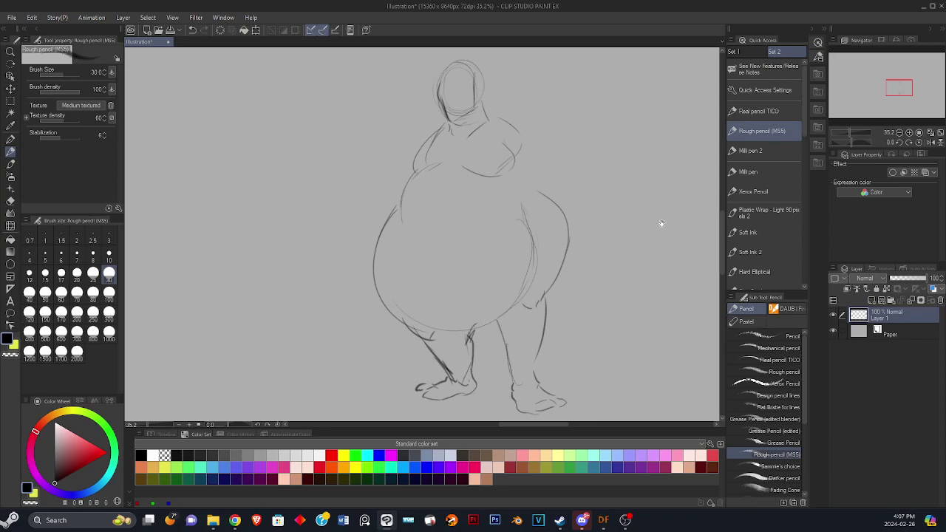
# Add a short crease on the lower belly and darken the belly's edge on the viewer's right.
pyautogui.moveTo(650, 226); pyautogui.dragTo(619, 270)
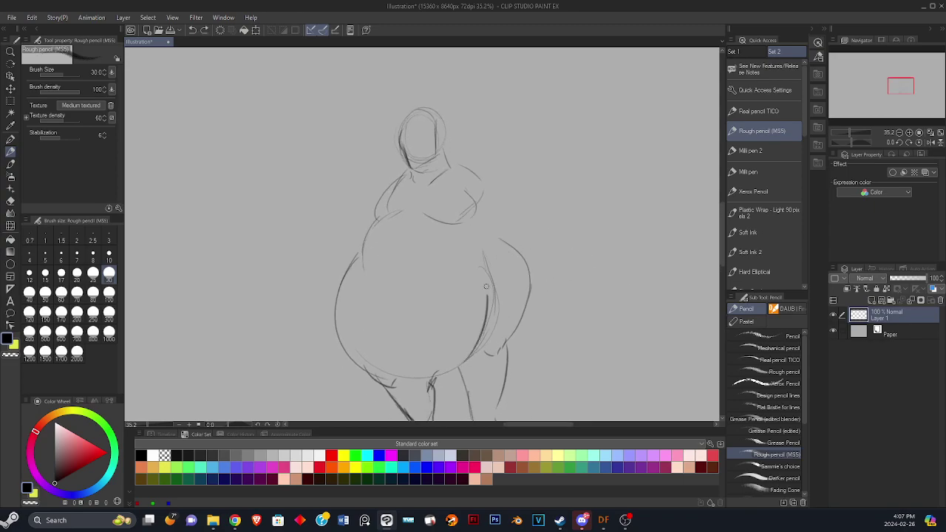
pyautogui.moveTo(470, 353)
pyautogui.mouseDown()
pyautogui.moveTo(470, 255)
pyautogui.moveTo(497, 318)
pyautogui.mouseUp()
pyautogui.hotkey('ctrl', 'z')
pyautogui.hotkey('ctrl', 'z')
pyautogui.moveTo(383, 346); pyautogui.dragTo(392, 344)
pyautogui.hotkey('ctrl', 'z')
pyautogui.moveTo(465, 232)
pyautogui.mouseDown()
pyautogui.moveTo(498, 284)
pyautogui.moveTo(493, 301)
pyautogui.mouseUp()
pyautogui.moveTo(479, 182)
pyautogui.mouseDown()
pyautogui.moveTo(518, 240)
pyautogui.moveTo(484, 180)
pyautogui.moveTo(507, 196)
pyautogui.mouseUp()
pyautogui.hotkey('ctrl', 'z')
pyautogui.moveTo(510, 198)
pyautogui.mouseDown()
pyautogui.moveTo(517, 207)
pyautogui.moveTo(506, 241)
pyautogui.moveTo(481, 235)
pyautogui.mouseUp()
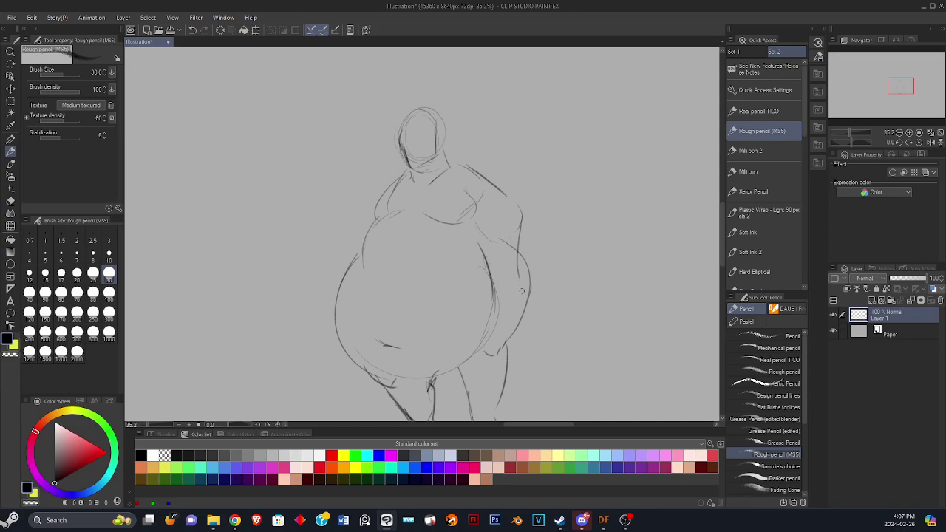
pyautogui.hotkey('ctrl', 'z')
pyautogui.hotkey('ctrl', 'z')
# Sketch a hand with fingers resting on the belly's side and connect it to a bent forearm.
pyautogui.moveTo(451, 268); pyautogui.dragTo(451, 298)
pyautogui.hotkey('ctrl', 'z')
pyautogui.moveTo(459, 288); pyautogui.dragTo(471, 303)
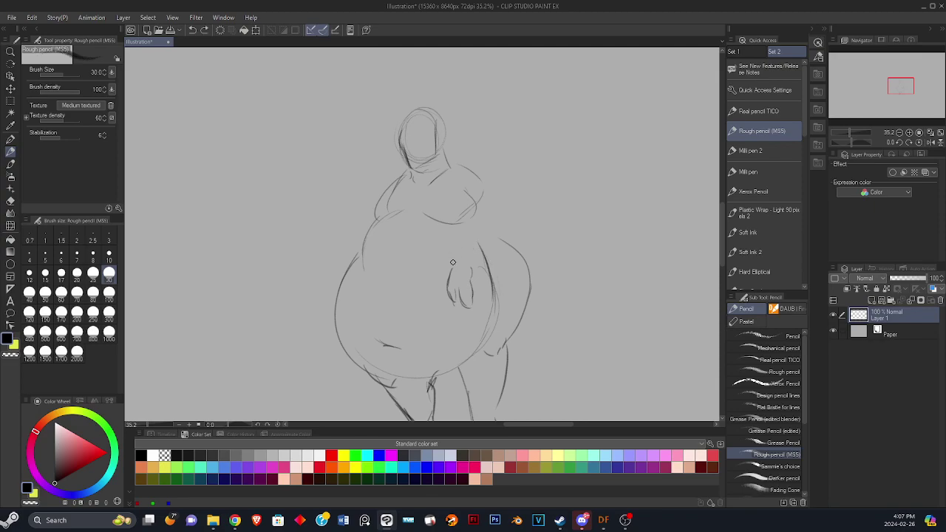
pyautogui.moveTo(452, 267)
pyautogui.mouseDown()
pyautogui.moveTo(479, 217)
pyautogui.moveTo(500, 230)
pyautogui.mouseUp()
pyautogui.moveTo(497, 263)
pyautogui.mouseDown()
pyautogui.moveTo(482, 268)
pyautogui.moveTo(493, 257)
pyautogui.mouseUp()
# Draw the rounded shoulder and upper arm on the viewer's right down to the elbow.
pyautogui.moveTo(485, 172)
pyautogui.mouseDown()
pyautogui.moveTo(510, 230)
pyautogui.moveTo(504, 200)
pyautogui.moveTo(510, 214)
pyautogui.mouseUp()
pyautogui.hotkey('ctrl', 'z')
pyautogui.hotkey('ctrl', 'z')
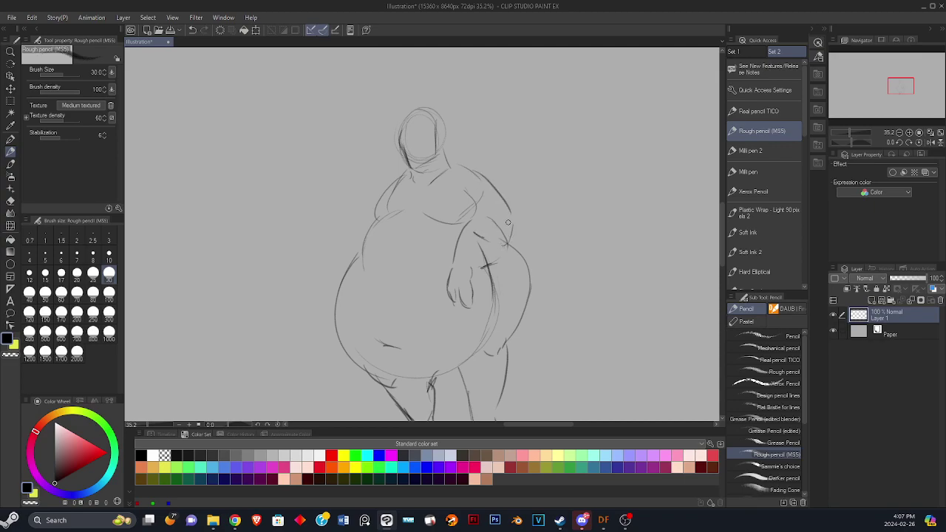
pyautogui.hotkey('ctrl', 'z')
pyautogui.moveTo(496, 249); pyautogui.dragTo(509, 236)
pyautogui.moveTo(507, 203); pyautogui.dragTo(514, 245)
# Erase the finger lines and redraw the hand as a simpler mitten shape, switching to the Soft Ink brush.
pyautogui.click(10, 201)
pyautogui.moveTo(469, 292)
pyautogui.mouseDown()
pyautogui.moveTo(468, 303)
pyautogui.moveTo(442, 294)
pyautogui.mouseUp()
pyautogui.click(750, 232)
pyautogui.hotkey('ctrl', 'z')
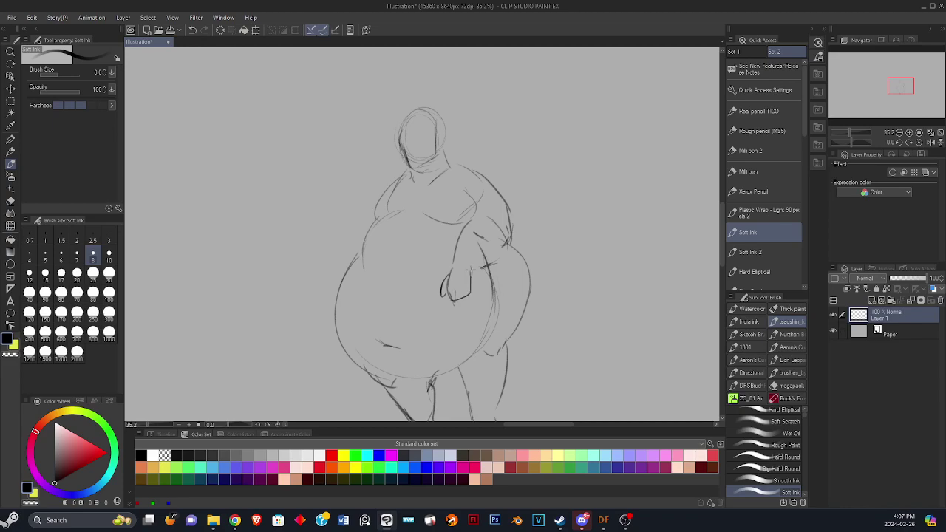
pyautogui.hotkey('ctrl', 'z')
pyautogui.moveTo(450, 265); pyautogui.dragTo(438, 275)
pyautogui.hotkey('ctrl', 'z')
# Sketch the arm and hand on the viewer's left extending down beside the belly with Soft Ink.
pyautogui.moveTo(551, 236); pyautogui.dragTo(635, 234)
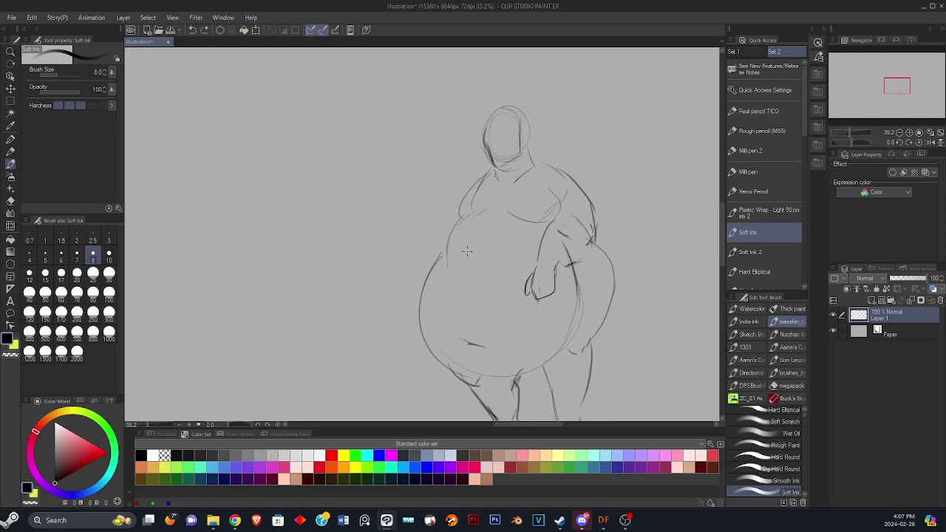
pyautogui.moveTo(422, 252); pyautogui.dragTo(405, 282)
pyautogui.moveTo(415, 274)
pyautogui.mouseDown()
pyautogui.moveTo(430, 259)
pyautogui.moveTo(419, 274)
pyautogui.moveTo(424, 290)
pyautogui.mouseUp()
pyautogui.hotkey('ctrl', 'z')
pyautogui.hotkey('ctrl', 'z')
pyautogui.hotkey('ctrl', 'z')
pyautogui.hotkey('ctrl', 'z')
pyautogui.moveTo(438, 246)
pyautogui.mouseDown()
pyautogui.moveTo(466, 225)
pyautogui.moveTo(457, 225)
pyautogui.mouseUp()
pyautogui.hotkey('ctrl', 'z')
# Draw two small vertical eye marks on the face.
pyautogui.moveTo(699, 205); pyautogui.dragTo(644, 119)
pyautogui.moveTo(492, 226); pyautogui.dragTo(490, 227)
pyautogui.moveTo(553, 212); pyautogui.dragTo(524, 276)
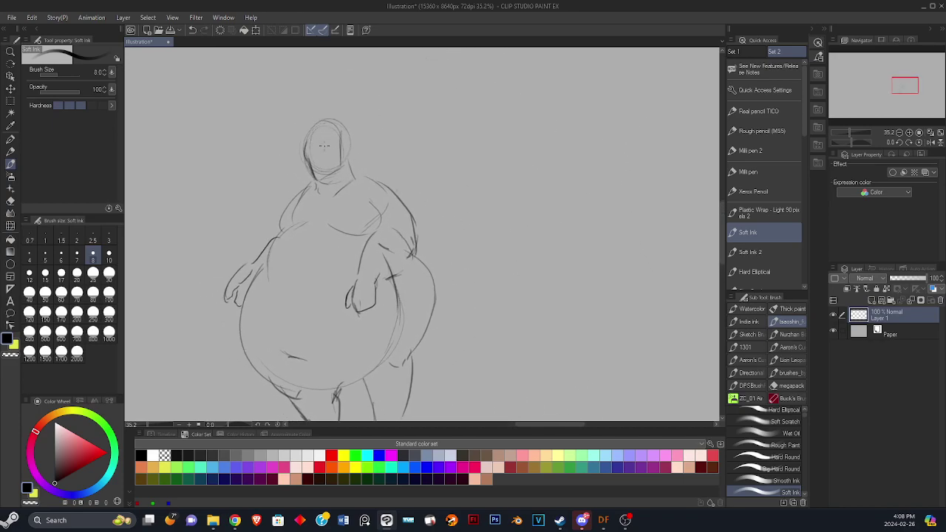
pyautogui.hotkey('ctrl', 'z')
pyautogui.hotkey('ctrl', 'z')
pyautogui.hotkey('ctrl', 'z')
pyautogui.moveTo(314, 141); pyautogui.dragTo(313, 146)
# Darken and reshape the outline around the top and back of the head.
pyautogui.moveTo(538, 193)
pyautogui.mouseDown()
pyautogui.moveTo(587, 156)
pyautogui.moveTo(580, 188)
pyautogui.mouseUp()
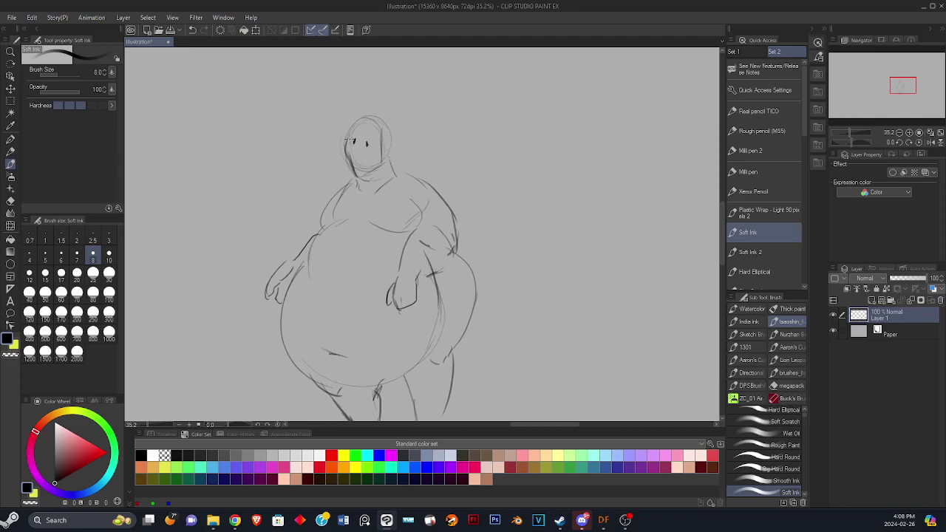
pyautogui.moveTo(354, 137); pyautogui.dragTo(386, 123)
pyautogui.moveTo(503, 170); pyautogui.dragTo(493, 122)
# Add a short diagonal line beside the resting hand and a curved contour along the belly's side on the viewer's left.
pyautogui.moveTo(551, 220); pyautogui.dragTo(488, 190)
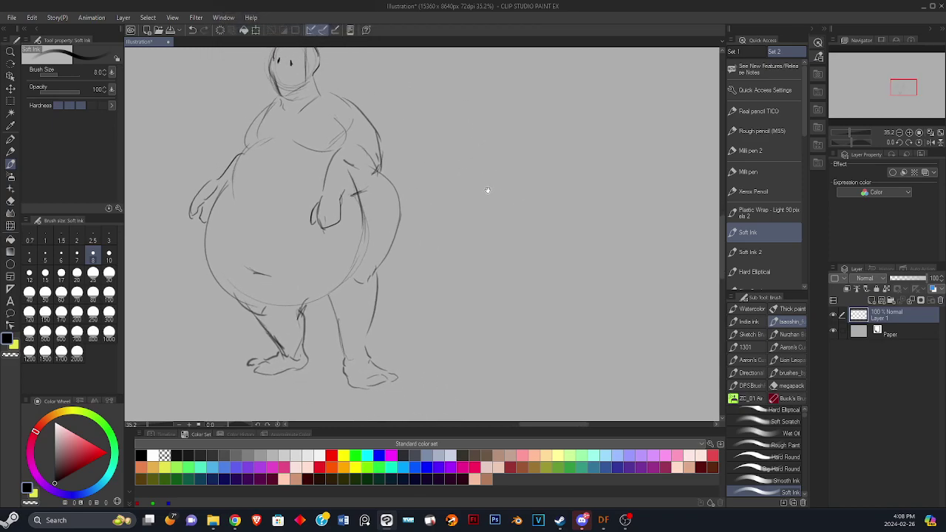
pyautogui.moveTo(303, 202); pyautogui.dragTo(317, 186)
pyautogui.hotkey('ctrl', 'z')
pyautogui.hotkey('ctrl', 'z')
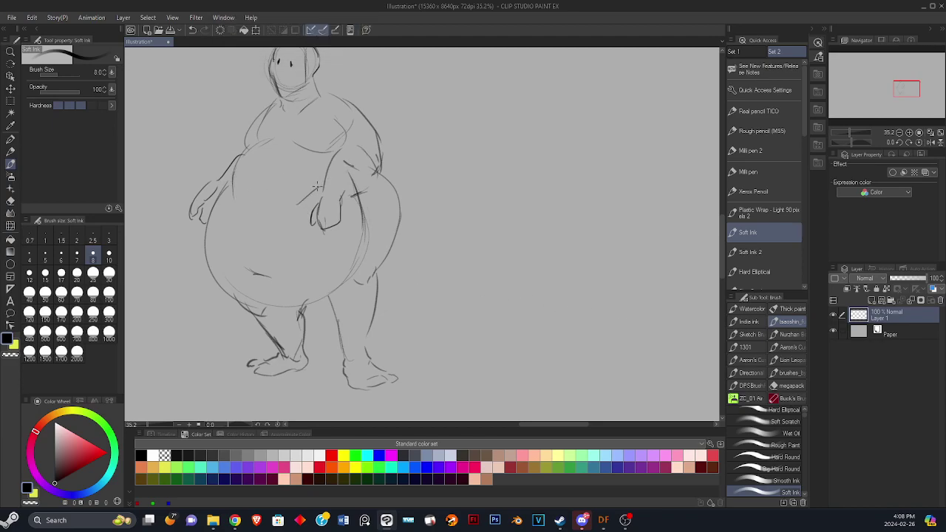
pyautogui.moveTo(265, 146); pyautogui.dragTo(237, 273)
# Create a new layer above the figure sketch and bring the empty canvas beside the figure into view.
pyautogui.moveTo(567, 237)
pyautogui.mouseDown()
pyautogui.moveTo(581, 300)
pyautogui.moveTo(504, 270)
pyautogui.mouseUp()
pyautogui.moveTo(598, 246); pyautogui.dragTo(547, 245)
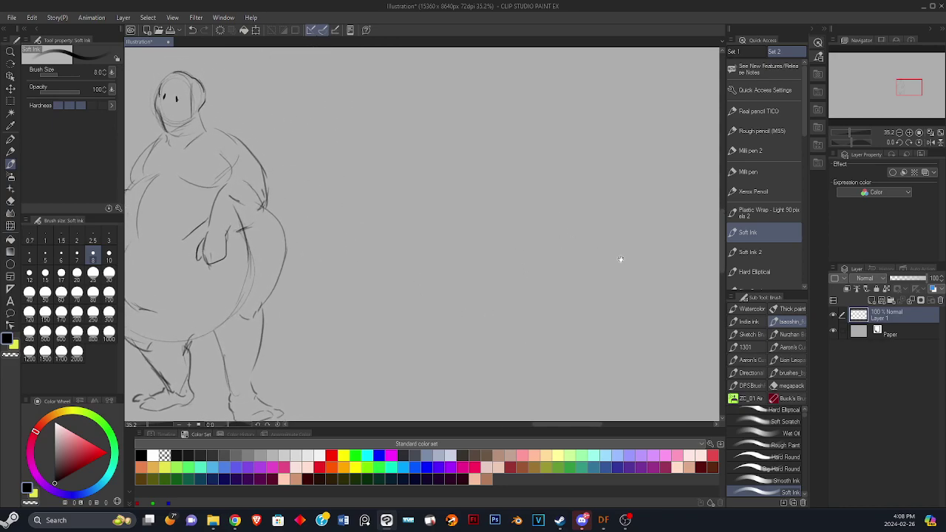
pyautogui.click(872, 301)
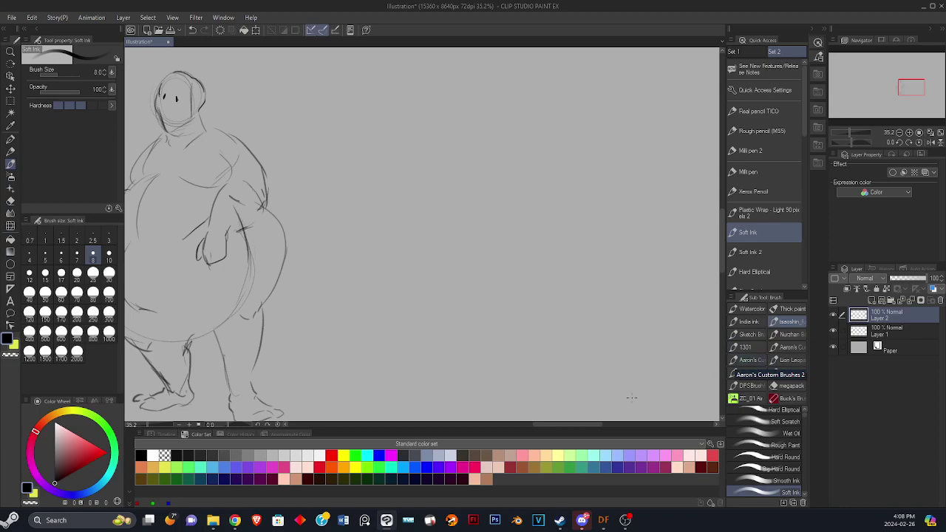
pyautogui.moveTo(537, 219)
pyautogui.mouseDown()
pyautogui.moveTo(592, 222)
pyautogui.moveTo(585, 212)
pyautogui.mouseUp()
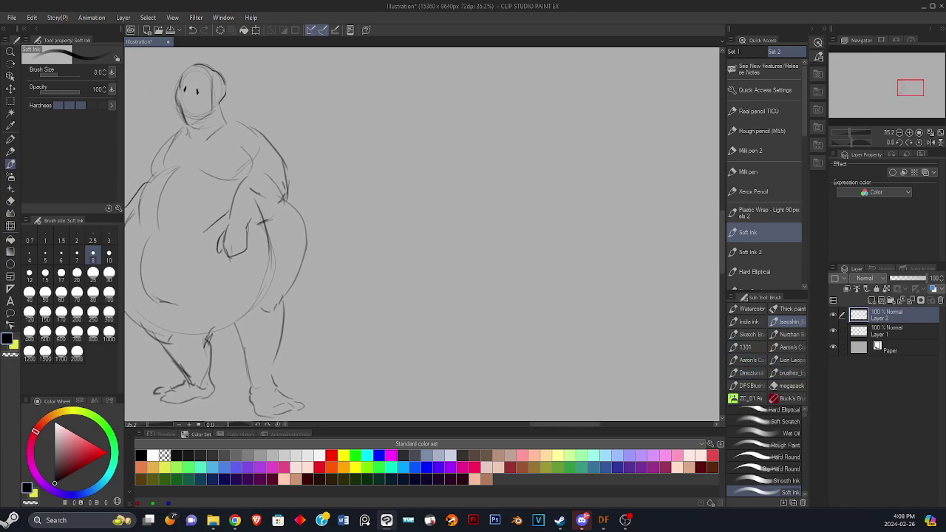
# Sketch a round head outline with a pointed cheek on the empty canvas beside the full-body figure.
pyautogui.moveTo(591, 117)
pyautogui.mouseDown()
pyautogui.moveTo(567, 118)
pyautogui.moveTo(606, 88)
pyautogui.moveTo(576, 70)
pyautogui.moveTo(598, 108)
pyautogui.moveTo(563, 100)
pyautogui.moveTo(538, 121)
pyautogui.mouseUp()
pyautogui.hotkey('ctrl', 'z')
pyautogui.moveTo(537, 86)
pyautogui.mouseDown()
pyautogui.moveTo(547, 138)
pyautogui.moveTo(518, 103)
pyautogui.moveTo(548, 125)
pyautogui.moveTo(531, 102)
pyautogui.moveTo(527, 122)
pyautogui.moveTo(548, 99)
pyautogui.moveTo(508, 116)
pyautogui.moveTo(530, 107)
pyautogui.moveTo(512, 113)
pyautogui.moveTo(523, 132)
pyautogui.moveTo(547, 136)
pyautogui.mouseUp()
pyautogui.hotkey('ctrl', 'z')
pyautogui.hotkey('ctrl', 'z')
pyautogui.hotkey('ctrl', 'z')
pyautogui.hotkey('ctrl', 'z')
pyautogui.hotkey('ctrl', 'z')
# Rework the outline on the head's top and sides and add a dot eye and muzzle curve.
pyautogui.moveTo(571, 93)
pyautogui.mouseDown()
pyautogui.moveTo(581, 111)
pyautogui.moveTo(562, 130)
pyautogui.mouseUp()
pyautogui.moveTo(527, 91)
pyautogui.mouseDown()
pyautogui.moveTo(515, 106)
pyautogui.moveTo(571, 103)
pyautogui.moveTo(559, 104)
pyautogui.mouseUp()
pyautogui.hotkey('ctrl', 'z')
pyautogui.hotkey('ctrl', 'z')
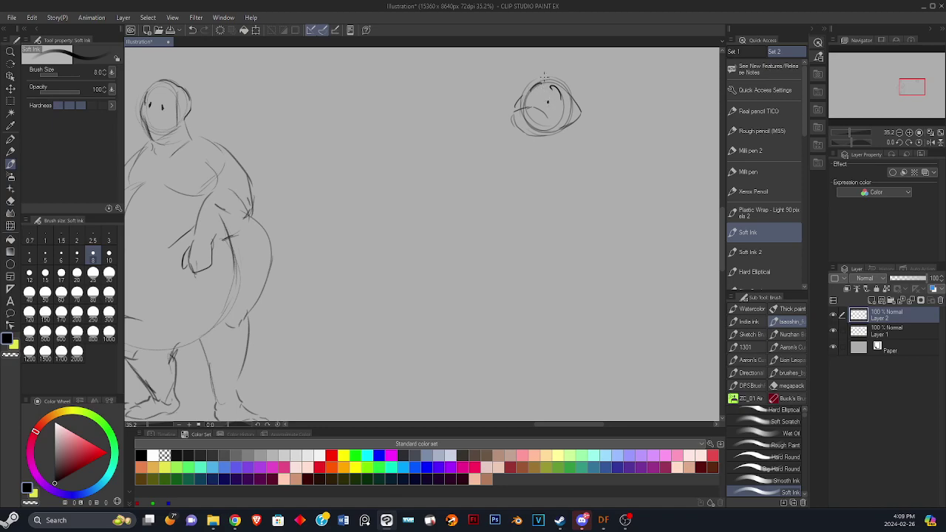
pyautogui.hotkey('ctrl', 'z')
# Draw a short protruding snout with a nose, a second eye and a smiling mouth on the new head.
pyautogui.moveTo(532, 115)
pyautogui.mouseDown()
pyautogui.moveTo(515, 131)
pyautogui.moveTo(555, 119)
pyautogui.moveTo(541, 198)
pyautogui.mouseUp()
pyautogui.hotkey('ctrl', 'z')
pyautogui.moveTo(525, 144)
pyautogui.mouseDown()
pyautogui.moveTo(559, 111)
pyautogui.moveTo(557, 176)
pyautogui.moveTo(553, 117)
pyautogui.moveTo(545, 158)
pyautogui.moveTo(537, 139)
pyautogui.moveTo(542, 166)
pyautogui.moveTo(493, 124)
pyautogui.mouseUp()
pyautogui.hotkey('ctrl', 'z')
pyautogui.hotkey('ctrl', 'z')
pyautogui.hotkey('ctrl', 'z')
pyautogui.hotkey('ctrl', 'z')
pyautogui.hotkey('ctrl', 'z')
pyautogui.hotkey('ctrl', 'z')
pyautogui.hotkey('ctrl', 'z')
pyautogui.hotkey('ctrl', 'z')
# Draw two tall pointed ears and a small hair tuft on top of the animal head.
pyautogui.moveTo(527, 158)
pyautogui.mouseDown()
pyautogui.moveTo(541, 135)
pyautogui.moveTo(541, 174)
pyautogui.moveTo(496, 118)
pyautogui.mouseUp()
pyautogui.hotkey('ctrl', 'z')
pyautogui.hotkey('ctrl', 'z')
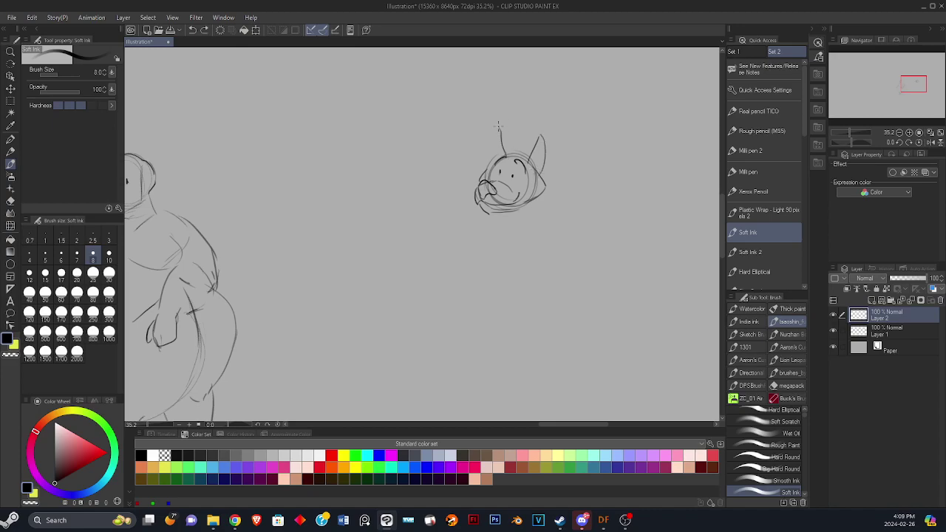
pyautogui.moveTo(497, 156)
pyautogui.mouseDown()
pyautogui.moveTo(497, 133)
pyautogui.moveTo(514, 142)
pyautogui.moveTo(511, 156)
pyautogui.mouseUp()
pyautogui.moveTo(592, 221)
pyautogui.mouseDown()
pyautogui.moveTo(609, 179)
pyautogui.moveTo(646, 164)
pyautogui.mouseUp()
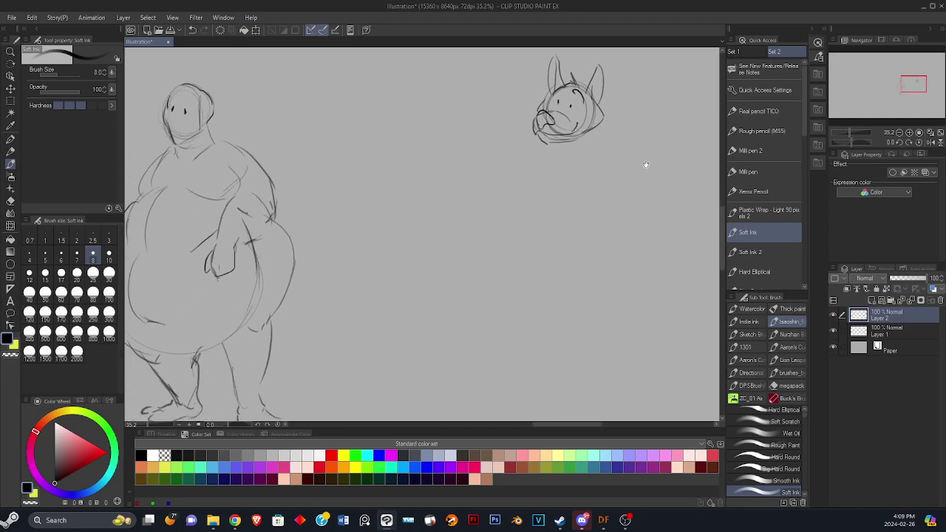
pyautogui.hotkey('ctrl', 'z')
# Sketch short throat and neck lines below the animal head, flaring outward toward the shoulders.
pyautogui.moveTo(554, 148); pyautogui.dragTo(570, 159)
pyautogui.moveTo(602, 130)
pyautogui.mouseDown()
pyautogui.moveTo(621, 147)
pyautogui.moveTo(611, 144)
pyautogui.mouseUp()
pyautogui.hotkey('ctrl', 'z')
pyautogui.hotkey('ctrl', 'z')
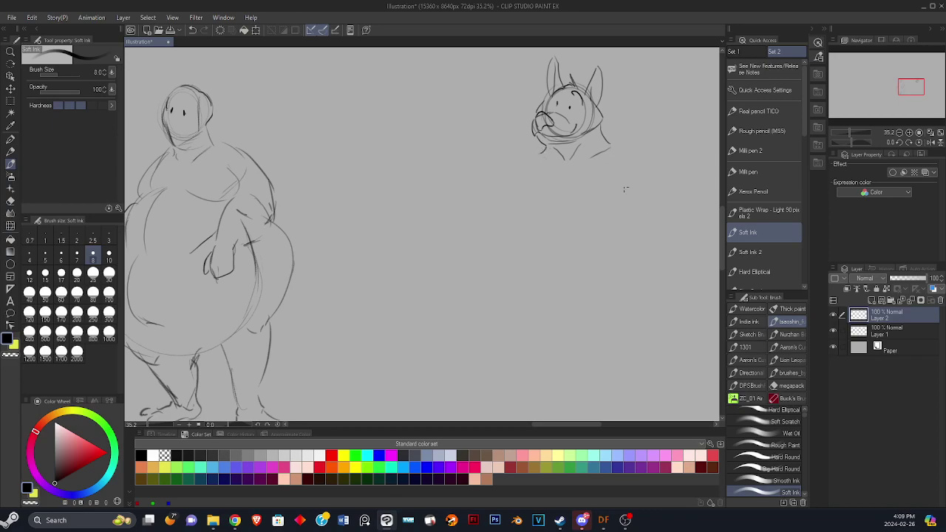
# Sketch the curved shoulder on the viewer's left, redrawing the stroke until its shape fits below the neck.
pyautogui.moveTo(547, 171); pyautogui.dragTo(501, 202)
pyautogui.hotkey('ctrl', 'z')
pyautogui.moveTo(525, 150)
pyautogui.mouseDown()
pyautogui.moveTo(502, 184)
pyautogui.moveTo(500, 211)
pyautogui.moveTo(506, 190)
pyautogui.mouseUp()
pyautogui.hotkey('ctrl', 'z')
pyautogui.hotkey('ctrl', 'z')
pyautogui.hotkey('ctrl', 'y')
pyautogui.hotkey('ctrl', 'z')
pyautogui.moveTo(544, 153)
pyautogui.mouseDown()
pyautogui.moveTo(502, 178)
pyautogui.moveTo(518, 194)
pyautogui.mouseUp()
pyautogui.hotkey('ctrl', 'z')
pyautogui.hotkey('ctrl', 'z')
# Draw the chest contour and the rounded shoulder and upper arm on the viewer's right.
pyautogui.moveTo(542, 154)
pyautogui.mouseDown()
pyautogui.moveTo(524, 198)
pyautogui.moveTo(584, 216)
pyautogui.moveTo(628, 191)
pyautogui.moveTo(633, 152)
pyautogui.moveTo(616, 144)
pyautogui.moveTo(601, 190)
pyautogui.moveTo(614, 197)
pyautogui.mouseUp()
pyautogui.moveTo(604, 172)
pyautogui.mouseDown()
pyautogui.moveTo(614, 201)
pyautogui.moveTo(566, 233)
pyautogui.mouseUp()
pyautogui.moveTo(496, 198)
pyautogui.mouseDown()
pyautogui.moveTo(496, 246)
pyautogui.moveTo(450, 237)
pyautogui.moveTo(456, 245)
pyautogui.moveTo(449, 210)
pyautogui.moveTo(446, 223)
pyautogui.moveTo(471, 246)
pyautogui.mouseUp()
pyautogui.hotkey('ctrl', 'z')
pyautogui.hotkey('ctrl', 'z')
pyautogui.hotkey('ctrl', 'z')
pyautogui.hotkey('ctrl', 'z')
# Draw the curved underside of the chest across the torso toward the arm on the viewer's right.
pyautogui.moveTo(477, 188); pyautogui.dragTo(449, 240)
pyautogui.hotkey('ctrl', 'z')
pyautogui.moveTo(470, 191)
pyautogui.mouseDown()
pyautogui.moveTo(452, 240)
pyautogui.moveTo(449, 230)
pyautogui.moveTo(504, 231)
pyautogui.moveTo(567, 239)
pyautogui.mouseUp()
pyautogui.hotkey('ctrl', 'z')
pyautogui.moveTo(547, 198)
pyautogui.mouseDown()
pyautogui.moveTo(562, 220)
pyautogui.moveTo(546, 194)
pyautogui.moveTo(574, 236)
pyautogui.moveTo(606, 195)
pyautogui.mouseUp()
# Try several wide belly curves sweeping down from the chest on the viewer's left.
pyautogui.moveTo(484, 201)
pyautogui.mouseDown()
pyautogui.moveTo(396, 318)
pyautogui.moveTo(453, 229)
pyautogui.moveTo(447, 306)
pyautogui.moveTo(477, 342)
pyautogui.mouseUp()
pyautogui.hotkey('ctrl', 'z')
pyautogui.hotkey('ctrl', 'z')
pyautogui.hotkey('ctrl', 'z')
pyautogui.moveTo(477, 201)
pyautogui.mouseDown()
pyautogui.moveTo(453, 236)
pyautogui.moveTo(453, 270)
pyautogui.moveTo(456, 261)
pyautogui.moveTo(440, 298)
pyautogui.moveTo(463, 353)
pyautogui.mouseUp()
pyautogui.hotkey('ctrl', 'z')
pyautogui.hotkey('ctrl', 'z')
pyautogui.moveTo(452, 244); pyautogui.dragTo(476, 351)
pyautogui.hotkey('ctrl', 'z')
pyautogui.hotkey('ctrl', 'z')
pyautogui.hotkey('ctrl', 'z')
pyautogui.moveTo(477, 199)
pyautogui.mouseDown()
pyautogui.moveTo(439, 238)
pyautogui.moveTo(426, 336)
pyautogui.mouseUp()
pyautogui.hotkey('ctrl', 'z')
pyautogui.hotkey('ctrl', 'z')
pyautogui.moveTo(489, 195); pyautogui.dragTo(441, 320)
pyautogui.hotkey('ctrl', 'z')
pyautogui.moveTo(507, 191); pyautogui.dragTo(436, 298)
pyautogui.moveTo(467, 204); pyautogui.dragTo(470, 330)
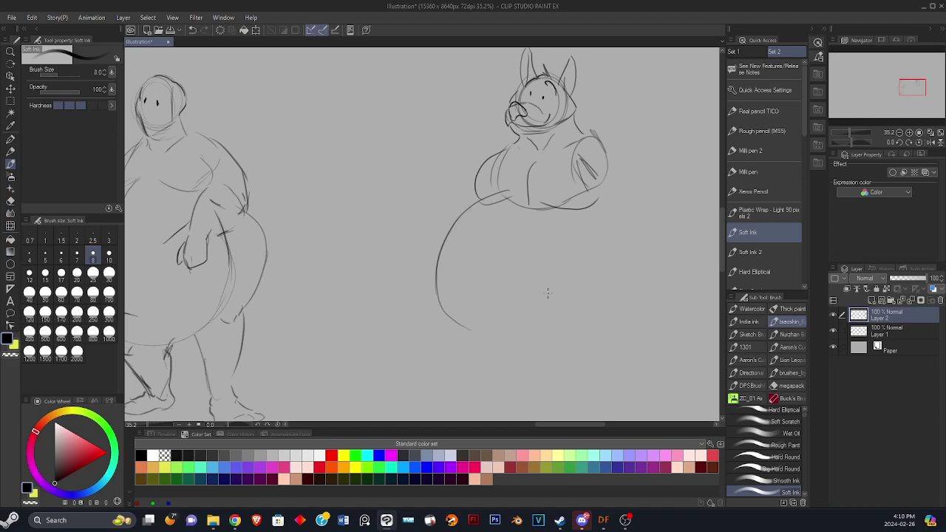
pyautogui.hotkey('ctrl', 'z')
pyautogui.hotkey('ctrl', 'z')
# Try smaller, tighter belly curves starting just beneath the chest.
pyautogui.moveTo(489, 195)
pyautogui.mouseDown()
pyautogui.moveTo(447, 257)
pyautogui.moveTo(449, 270)
pyautogui.moveTo(452, 240)
pyautogui.moveTo(448, 268)
pyautogui.mouseUp()
pyautogui.hotkey('ctrl', 'z')
pyautogui.hotkey('ctrl', 'z')
pyautogui.moveTo(488, 198)
pyautogui.mouseDown()
pyautogui.moveTo(456, 260)
pyautogui.moveTo(467, 214)
pyautogui.moveTo(456, 268)
pyautogui.mouseUp()
pyautogui.hotkey('ctrl', 'z')
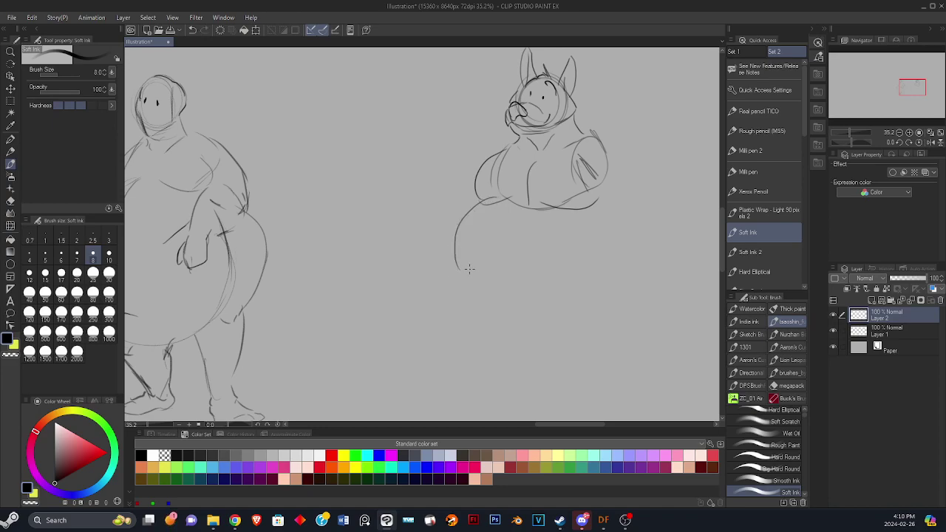
pyautogui.hotkey('ctrl', 'z')
pyautogui.moveTo(509, 196); pyautogui.dragTo(477, 234)
pyautogui.hotkey('ctrl', 'z')
pyautogui.moveTo(510, 198); pyautogui.dragTo(481, 241)
pyautogui.hotkey('ctrl', 'z')
# Enlarge and darken the contours of both upper arms and the underside of the chest.
pyautogui.moveTo(506, 150)
pyautogui.mouseDown()
pyautogui.moveTo(470, 201)
pyautogui.moveTo(488, 211)
pyautogui.moveTo(578, 216)
pyautogui.mouseUp()
pyautogui.hotkey('ctrl', 'z')
pyautogui.moveTo(585, 159)
pyautogui.mouseDown()
pyautogui.moveTo(598, 183)
pyautogui.moveTo(571, 214)
pyautogui.mouseUp()
pyautogui.moveTo(489, 212)
pyautogui.mouseDown()
pyautogui.moveTo(484, 244)
pyautogui.moveTo(545, 236)
pyautogui.moveTo(561, 220)
pyautogui.mouseUp()
pyautogui.hotkey('ctrl', 'z')
# Draw a large round belly outline hanging below the chest, with fold lines on its upper surface.
pyautogui.moveTo(488, 213)
pyautogui.mouseDown()
pyautogui.moveTo(448, 270)
pyautogui.moveTo(433, 316)
pyautogui.mouseUp()
pyautogui.hotkey('ctrl', 'z')
pyautogui.moveTo(466, 220)
pyautogui.mouseDown()
pyautogui.moveTo(491, 346)
pyautogui.moveTo(442, 245)
pyautogui.moveTo(530, 352)
pyautogui.moveTo(596, 296)
pyautogui.moveTo(589, 236)
pyautogui.moveTo(624, 256)
pyautogui.mouseUp()
pyautogui.hotkey('ctrl', 'z')
pyautogui.hotkey('ctrl', 'z')
# Draw a broad hip curve bulging out behind the belly on the viewer's right.
pyautogui.moveTo(611, 212); pyautogui.dragTo(635, 282)
pyautogui.moveTo(616, 210); pyautogui.dragTo(614, 318)
pyautogui.hotkey('ctrl', 'z')
pyautogui.hotkey('ctrl', 'z')
pyautogui.moveTo(602, 206); pyautogui.dragTo(651, 305)
pyautogui.moveTo(660, 266); pyautogui.dragTo(646, 304)
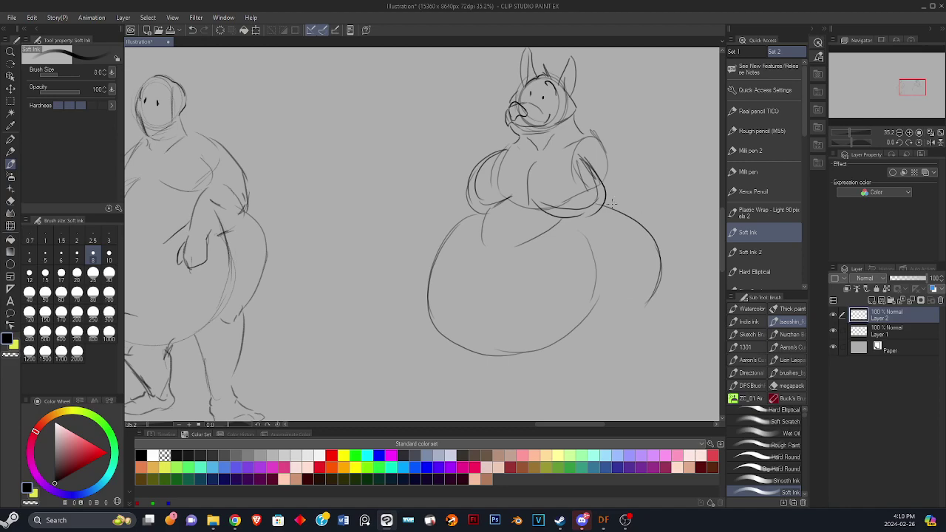
# Sketch a pointed upright tail rising behind the hip on the viewer's right.
pyautogui.moveTo(634, 210); pyautogui.dragTo(650, 196)
pyautogui.moveTo(659, 175); pyautogui.dragTo(658, 188)
pyautogui.hotkey('ctrl', 'z')
pyautogui.moveTo(618, 212)
pyautogui.mouseDown()
pyautogui.moveTo(641, 170)
pyautogui.moveTo(628, 162)
pyautogui.moveTo(652, 186)
pyautogui.moveTo(649, 237)
pyautogui.mouseUp()
pyautogui.hotkey('ctrl', 'z')
pyautogui.hotkey('ctrl', 'z')
pyautogui.moveTo(650, 181); pyautogui.dragTo(652, 223)
# Refine the lower hip edge and add a small navel mark low on the belly.
pyautogui.moveTo(645, 293); pyautogui.dragTo(659, 263)
pyautogui.moveTo(478, 170)
pyautogui.mouseDown()
pyautogui.moveTo(438, 265)
pyautogui.moveTo(487, 304)
pyautogui.mouseUp()
pyautogui.hotkey('ctrl', 'z')
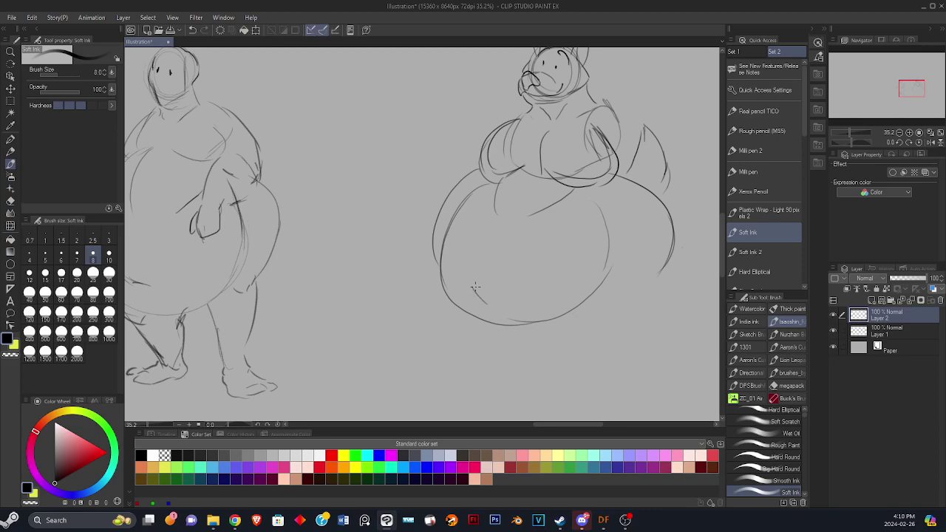
pyautogui.hotkey('ctrl', 'z')
# Sketch the fold beneath the hip and the start of the thigh on the viewer's right.
pyautogui.moveTo(667, 257)
pyautogui.mouseDown()
pyautogui.moveTo(625, 340)
pyautogui.moveTo(619, 322)
pyautogui.mouseUp()
pyautogui.hotkey('ctrl', 'z')
pyautogui.moveTo(667, 256); pyautogui.dragTo(631, 308)
pyautogui.hotkey('ctrl', 'z')
pyautogui.moveTo(644, 284)
pyautogui.mouseDown()
pyautogui.moveTo(658, 267)
pyautogui.moveTo(632, 350)
pyautogui.moveTo(657, 316)
pyautogui.moveTo(621, 363)
pyautogui.moveTo(593, 312)
pyautogui.mouseUp()
pyautogui.hotkey('ctrl', 'z')
# Try to sketch a tapered lower leg ending in a rounded, toed foot under the hip.
pyautogui.moveTo(617, 397)
pyautogui.mouseDown()
pyautogui.moveTo(656, 391)
pyautogui.moveTo(624, 360)
pyautogui.mouseUp()
pyautogui.hotkey('ctrl', 'z')
pyautogui.moveTo(662, 393)
pyautogui.mouseDown()
pyautogui.moveTo(667, 409)
pyautogui.moveTo(628, 412)
pyautogui.moveTo(670, 398)
pyautogui.mouseUp()
pyautogui.hotkey('ctrl', 'z')
pyautogui.hotkey('ctrl', 'z')
pyautogui.moveTo(614, 339)
pyautogui.mouseDown()
pyautogui.moveTo(551, 288)
pyautogui.moveTo(544, 324)
pyautogui.moveTo(554, 354)
pyautogui.moveTo(594, 346)
pyautogui.moveTo(581, 332)
pyautogui.moveTo(581, 356)
pyautogui.moveTo(543, 350)
pyautogui.moveTo(559, 349)
pyautogui.mouseUp()
pyautogui.hotkey('ctrl', 'z')
pyautogui.hotkey('ctrl', 'z')
pyautogui.hotkey('ctrl', 'z')
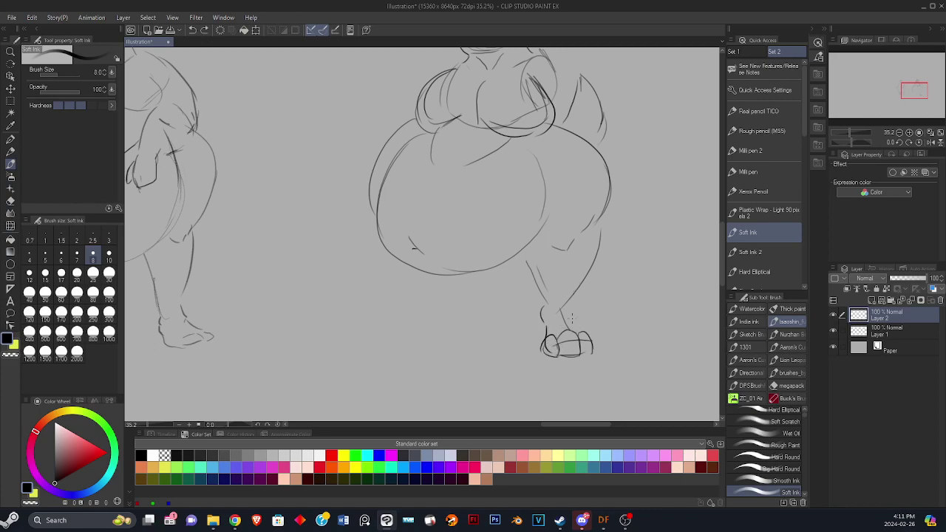
pyautogui.hotkey('ctrl', 'z')
pyautogui.moveTo(590, 336); pyautogui.dragTo(567, 307)
pyautogui.hotkey('ctrl', 'z')
pyautogui.hotkey('ctrl', 'z')
pyautogui.hotkey('ctrl', 'z')
# Undo the foot and lower-leg strokes back to the short thigh line.
pyautogui.moveTo(540, 310)
pyautogui.mouseDown()
pyautogui.moveTo(528, 276)
pyautogui.moveTo(541, 307)
pyautogui.moveTo(525, 250)
pyautogui.mouseUp()
pyautogui.hotkey('ctrl', 'z')
pyautogui.hotkey('ctrl', 'z')
pyautogui.hotkey('ctrl', 'z')
pyautogui.hotkey('ctrl', 'z')
pyautogui.hotkey('ctrl', 'z')
pyautogui.hotkey('ctrl', 'z')
pyautogui.hotkey('ctrl', 'z')
pyautogui.hotkey('ctrl', 'z')
pyautogui.hotkey('ctrl', 'z')
pyautogui.hotkey('ctrl', 'z')
pyautogui.hotkey('ctrl', 'z')
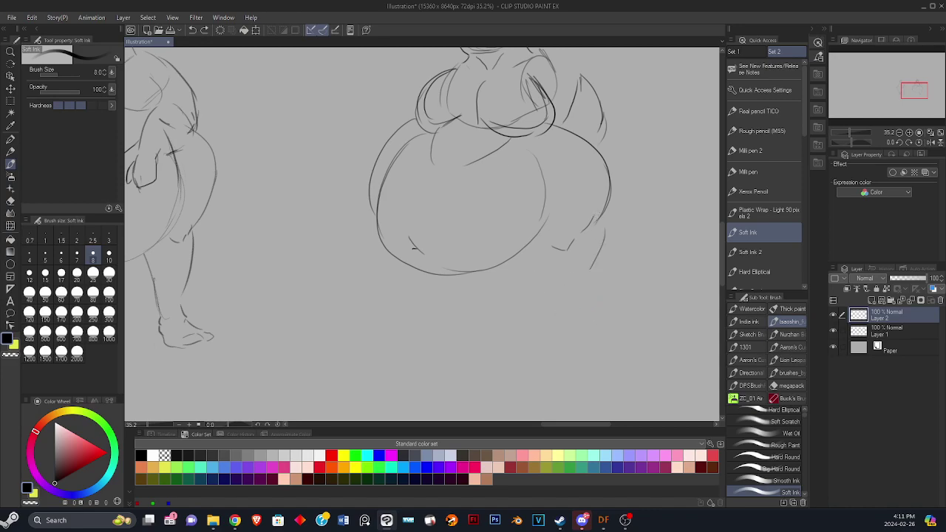
# Try a thicker, tapering leg below the hip with inner and outer contour lines.
pyautogui.moveTo(605, 216)
pyautogui.mouseDown()
pyautogui.moveTo(600, 273)
pyautogui.moveTo(576, 313)
pyautogui.moveTo(539, 326)
pyautogui.mouseUp()
pyautogui.moveTo(513, 263); pyautogui.dragTo(538, 316)
pyautogui.moveTo(623, 257)
pyautogui.mouseDown()
pyautogui.moveTo(578, 356)
pyautogui.moveTo(634, 321)
pyautogui.mouseUp()
# Draw a curved contour beneath the belly on the viewer's left for the other thigh.
pyautogui.moveTo(413, 360); pyautogui.dragTo(465, 383)
pyautogui.hotkey('ctrl', 'z')
pyautogui.moveTo(410, 323)
pyautogui.mouseDown()
pyautogui.moveTo(447, 359)
pyautogui.moveTo(493, 366)
pyautogui.mouseUp()
# Lasso the leg on the viewer's right, delete its strokes and clear the selection.
pyautogui.press('m')
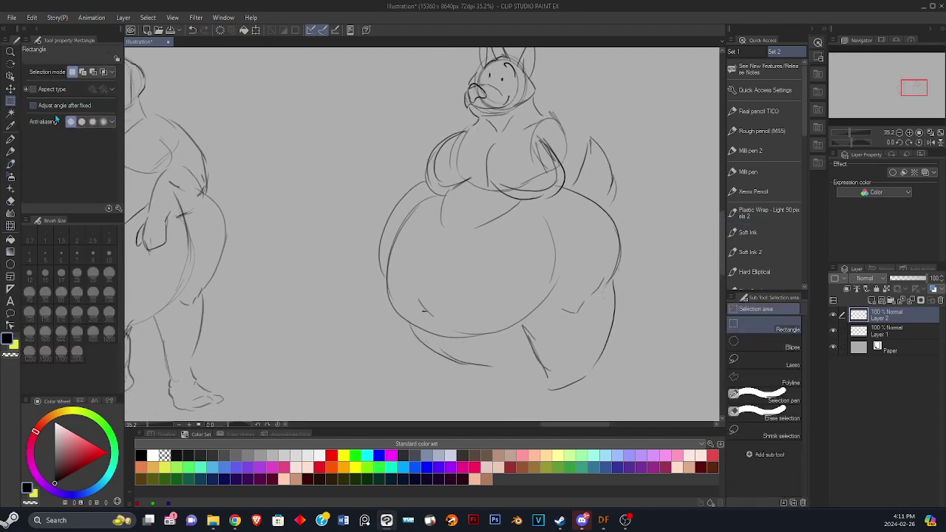
pyautogui.moveTo(615, 273)
pyautogui.mouseDown()
pyautogui.moveTo(532, 315)
pyautogui.moveTo(518, 338)
pyautogui.moveTo(592, 414)
pyautogui.moveTo(619, 287)
pyautogui.mouseUp()
pyautogui.press('Delete')
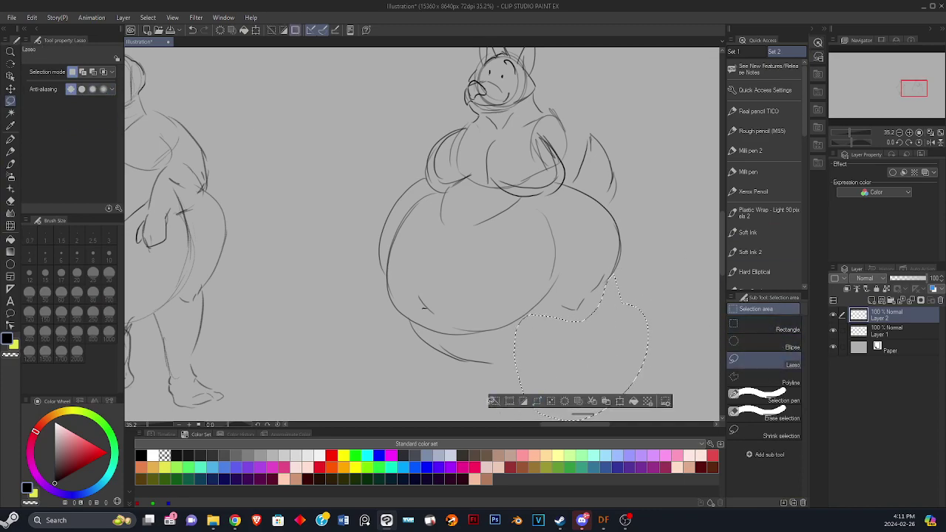
pyautogui.hotkey('ctrl', 'd')
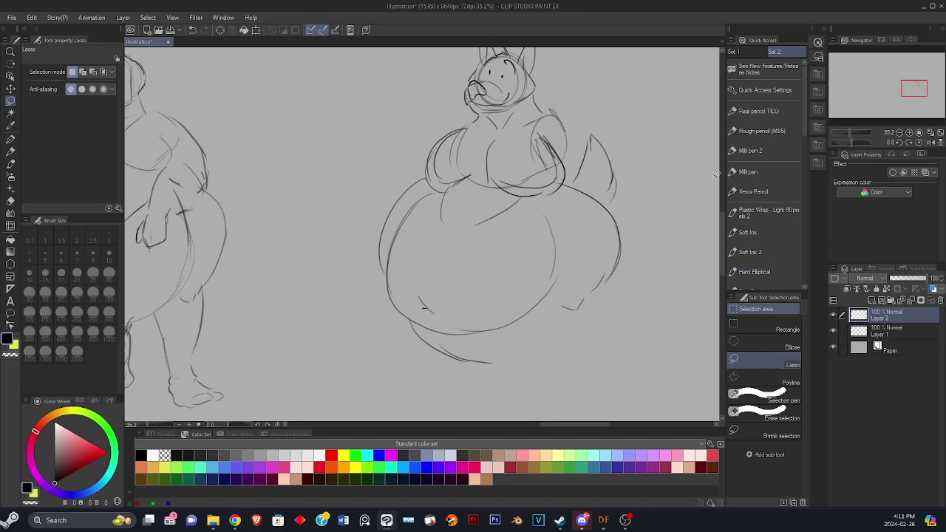
# With the Soft Ink brush, draw the outer and inner contours of the canine's leg on the viewer's right.
pyautogui.click(759, 111)
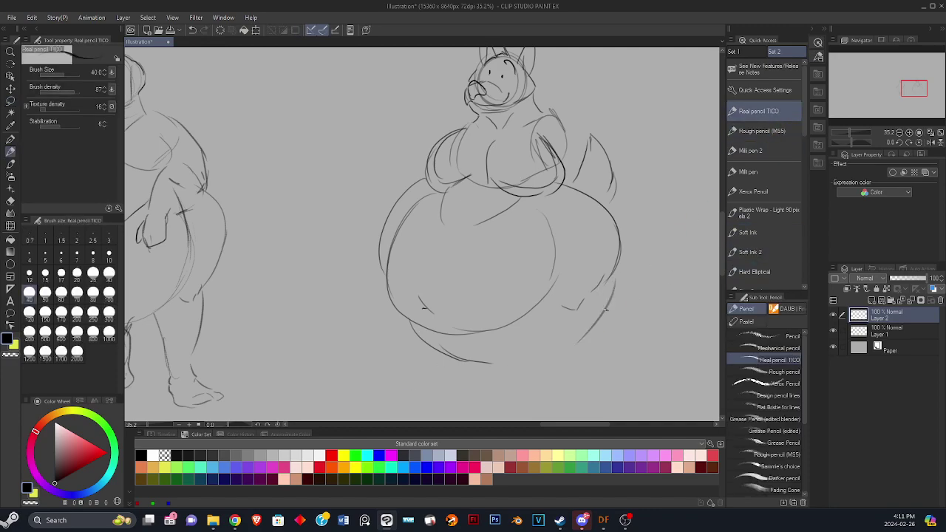
pyautogui.click(751, 233)
pyautogui.moveTo(605, 291)
pyautogui.mouseDown()
pyautogui.moveTo(570, 353)
pyautogui.moveTo(600, 321)
pyautogui.moveTo(557, 361)
pyautogui.moveTo(530, 358)
pyautogui.mouseUp()
pyautogui.hotkey('ctrl', 'z')
pyautogui.hotkey('ctrl', 'z')
pyautogui.moveTo(536, 319); pyautogui.dragTo(528, 358)
pyautogui.hotkey('ctrl', 'z')
pyautogui.hotkey('ctrl', 'z')
# Sketch the canine's foot with rounded toes and a flat sole beneath the leg on the viewer's right.
pyautogui.moveTo(516, 326)
pyautogui.mouseDown()
pyautogui.moveTo(533, 358)
pyautogui.moveTo(597, 381)
pyautogui.moveTo(549, 392)
pyautogui.moveTo(583, 387)
pyautogui.moveTo(583, 370)
pyautogui.moveTo(589, 389)
pyautogui.mouseUp()
pyautogui.hotkey('ctrl', 'z')
pyautogui.hotkey('ctrl', 'z')
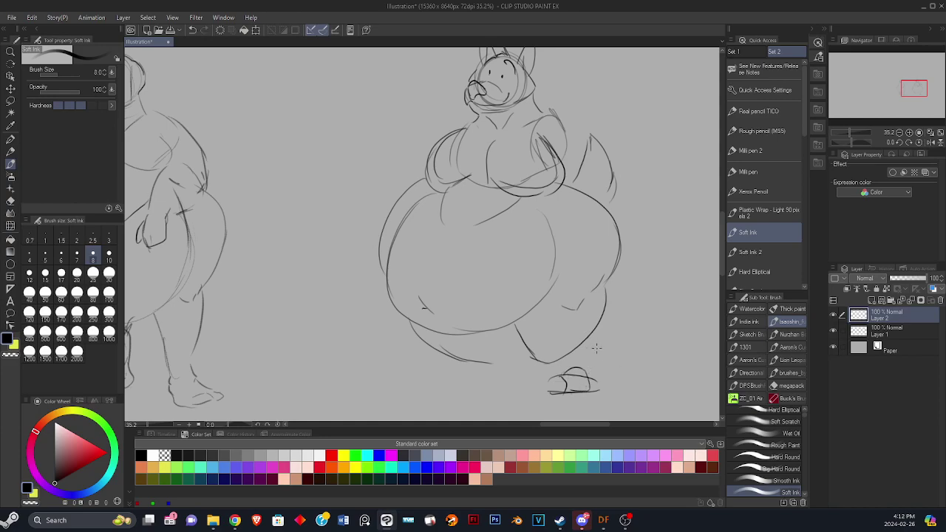
pyautogui.hotkey('ctrl', 'z')
pyautogui.moveTo(601, 372)
pyautogui.mouseDown()
pyautogui.moveTo(608, 388)
pyautogui.moveTo(595, 391)
pyautogui.mouseUp()
pyautogui.moveTo(586, 371); pyautogui.dragTo(556, 355)
pyautogui.hotkey('ctrl', 'z')
pyautogui.moveTo(573, 371)
pyautogui.mouseDown()
pyautogui.moveTo(556, 358)
pyautogui.moveTo(537, 370)
pyautogui.moveTo(544, 392)
pyautogui.moveTo(534, 377)
pyautogui.moveTo(559, 393)
pyautogui.mouseUp()
pyautogui.hotkey('ctrl', 'z')
pyautogui.hotkey('ctrl', 'z')
pyautogui.hotkey('ctrl', 'z')
# Sketch the toed foot on the viewer's left, then add an inner-leg line and short ankle strokes on the other leg.
pyautogui.moveTo(484, 369)
pyautogui.mouseDown()
pyautogui.moveTo(442, 377)
pyautogui.moveTo(456, 366)
pyautogui.moveTo(445, 376)
pyautogui.mouseUp()
pyautogui.hotkey('ctrl', 'z')
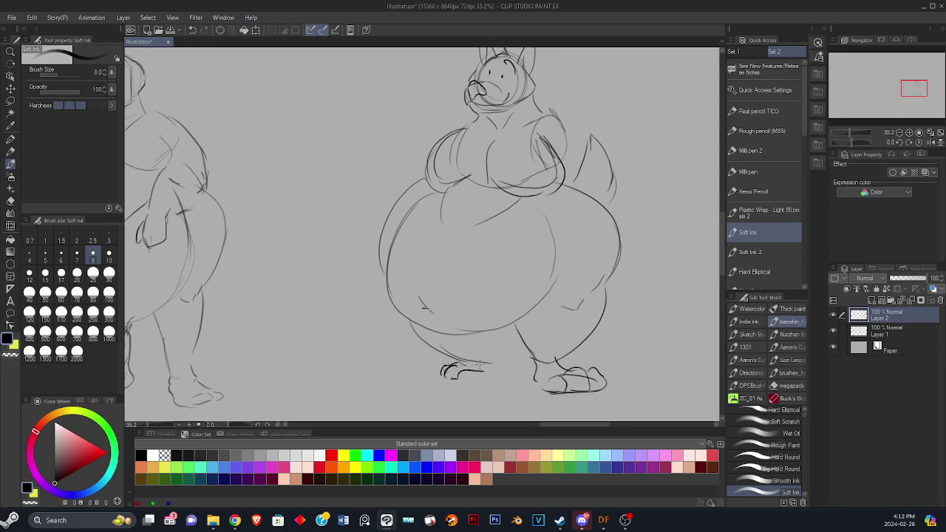
pyautogui.moveTo(461, 365)
pyautogui.mouseDown()
pyautogui.moveTo(490, 365)
pyautogui.moveTo(482, 363)
pyautogui.moveTo(502, 377)
pyautogui.mouseUp()
pyautogui.hotkey('ctrl', 'z')
pyautogui.hotkey('ctrl', 'z')
pyautogui.moveTo(658, 254)
pyautogui.mouseDown()
pyautogui.moveTo(618, 335)
pyautogui.moveTo(655, 254)
pyautogui.mouseUp()
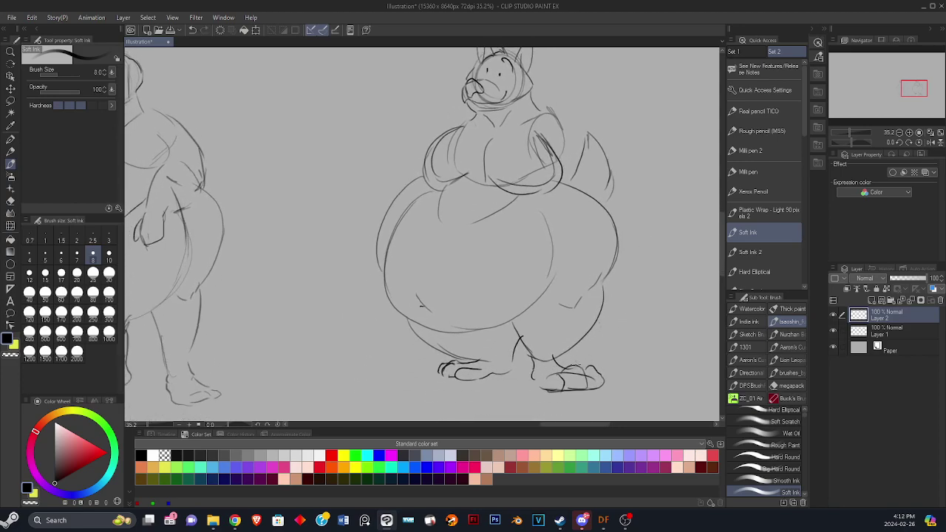
pyautogui.moveTo(560, 354); pyautogui.dragTo(566, 368)
pyautogui.moveTo(636, 236)
pyautogui.mouseDown()
pyautogui.moveTo(661, 289)
pyautogui.moveTo(684, 271)
pyautogui.moveTo(627, 246)
pyautogui.moveTo(683, 284)
pyautogui.moveTo(590, 253)
pyautogui.moveTo(588, 233)
pyautogui.mouseUp()
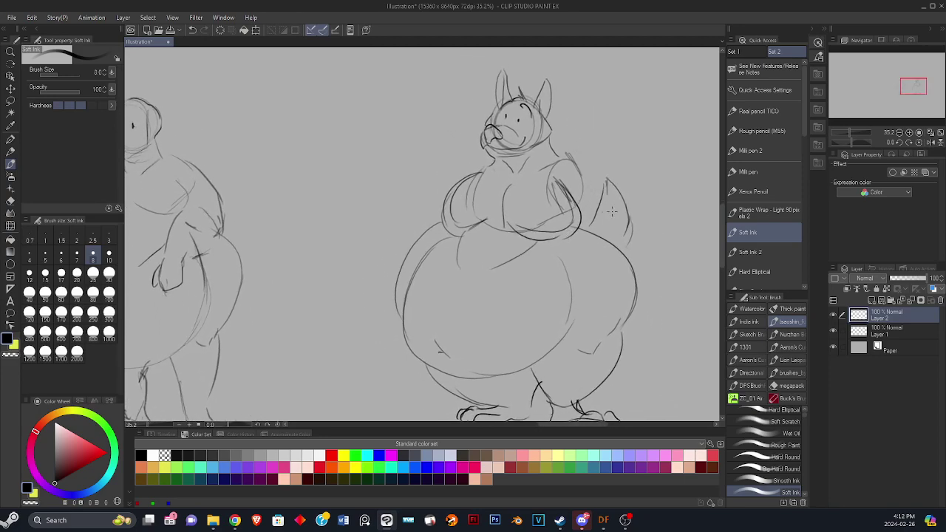
# Try arm lines running from the shoulder on the viewer's right down across the belly.
pyautogui.hotkey('ctrl', 'z')
pyautogui.moveTo(568, 157)
pyautogui.mouseDown()
pyautogui.moveTo(615, 226)
pyautogui.moveTo(623, 197)
pyautogui.moveTo(628, 235)
pyautogui.moveTo(562, 276)
pyautogui.mouseUp()
pyautogui.hotkey('ctrl', 'z')
pyautogui.hotkey('ctrl', 'z')
pyautogui.hotkey('ctrl', 'z')
pyautogui.moveTo(586, 245); pyautogui.dragTo(538, 309)
pyautogui.hotkey('ctrl', 'z')
pyautogui.hotkey('ctrl', 'z')
pyautogui.hotkey('ctrl', 'z')
# Draw a rounded hand with a thumb resting on the canine's upper belly, on the viewer's right.
pyautogui.moveTo(526, 255)
pyautogui.mouseDown()
pyautogui.moveTo(526, 304)
pyautogui.moveTo(529, 294)
pyautogui.mouseUp()
pyautogui.hotkey('ctrl', 'z')
pyautogui.hotkey('ctrl', 'z')
pyautogui.moveTo(532, 257)
pyautogui.mouseDown()
pyautogui.moveTo(533, 282)
pyautogui.moveTo(555, 271)
pyautogui.moveTo(551, 282)
pyautogui.moveTo(531, 256)
pyautogui.mouseUp()
pyautogui.hotkey('ctrl', 'z')
pyautogui.hotkey('ctrl', 'z')
pyautogui.hotkey('ctrl', 'z')
pyautogui.moveTo(532, 268)
pyautogui.mouseDown()
pyautogui.moveTo(538, 280)
pyautogui.moveTo(557, 271)
pyautogui.mouseUp()
pyautogui.hotkey('ctrl', 'z')
pyautogui.moveTo(529, 247)
pyautogui.mouseDown()
pyautogui.moveTo(528, 259)
pyautogui.moveTo(552, 244)
pyautogui.mouseUp()
pyautogui.hotkey('ctrl', 'z')
pyautogui.hotkey('ctrl', 'z')
# Connect the hand on the belly to the shoulder with forearm, elbow and outer upper-arm contours.
pyautogui.moveTo(558, 244)
pyautogui.mouseDown()
pyautogui.moveTo(579, 257)
pyautogui.moveTo(595, 203)
pyautogui.moveTo(617, 214)
pyautogui.moveTo(589, 259)
pyautogui.mouseUp()
pyautogui.hotkey('ctrl', 'z')
pyautogui.moveTo(620, 216)
pyautogui.mouseDown()
pyautogui.moveTo(570, 161)
pyautogui.moveTo(625, 222)
pyautogui.moveTo(615, 181)
pyautogui.moveTo(581, 144)
pyautogui.mouseUp()
pyautogui.hotkey('ctrl', 'z')
pyautogui.hotkey('ctrl', 'z')
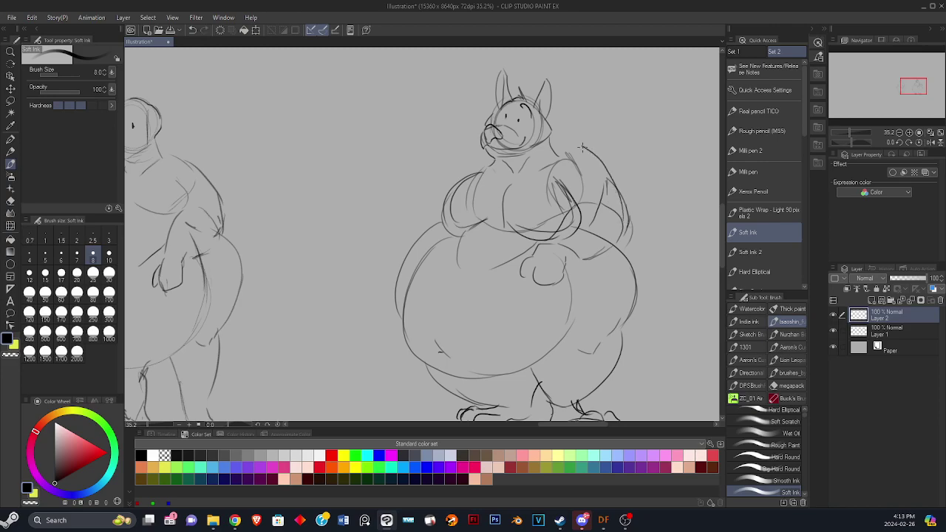
pyautogui.hotkey('ctrl', 'z')
pyautogui.moveTo(623, 221)
pyautogui.mouseDown()
pyautogui.moveTo(597, 166)
pyautogui.moveTo(559, 154)
pyautogui.mouseUp()
pyautogui.hotkey('ctrl', 'z')
pyautogui.moveTo(538, 249)
pyautogui.mouseDown()
pyautogui.moveTo(557, 237)
pyautogui.moveTo(574, 262)
pyautogui.moveTo(665, 250)
pyautogui.mouseUp()
pyautogui.hotkey('ctrl', 'z')
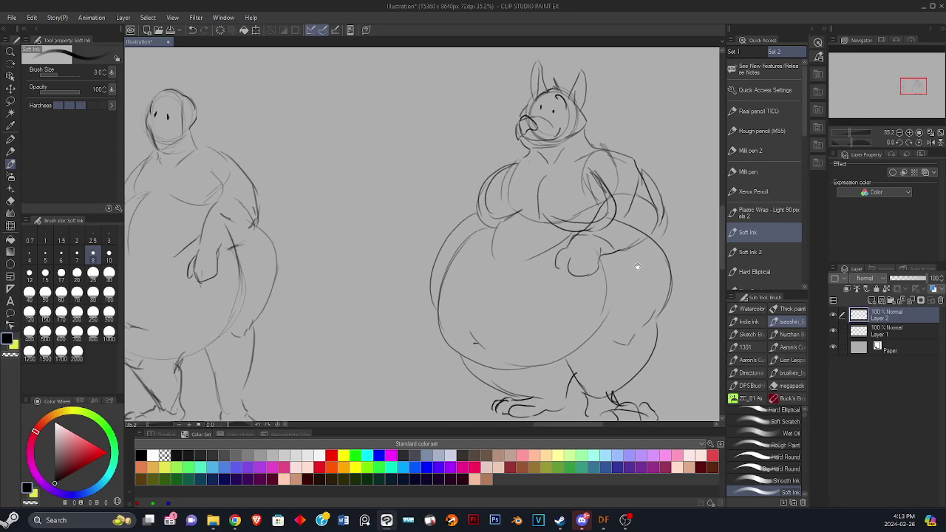
# Try small oval hand shapes beside the canine's belly on the viewer's left.
pyautogui.hscroll(-6, 626, 267)
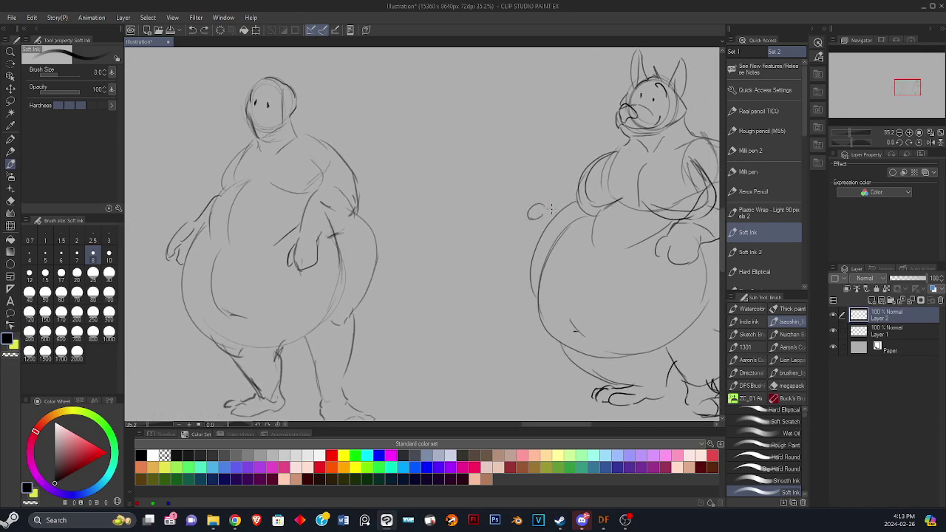
pyautogui.hotkey('ctrl', 'z')
pyautogui.hotkey('ctrl', 'z')
pyautogui.hotkey('ctrl', 'z')
pyautogui.moveTo(539, 205)
pyautogui.mouseDown()
pyautogui.moveTo(569, 201)
pyautogui.moveTo(552, 209)
pyautogui.moveTo(557, 201)
pyautogui.moveTo(538, 231)
pyautogui.mouseUp()
pyautogui.hotkey('ctrl', 'z')
pyautogui.hotkey('ctrl', 'z')
pyautogui.hotkey('ctrl', 'z')
pyautogui.hotkey('ctrl', 'z')
pyautogui.hotkey('ctrl', 'z')
# Draw forearm lines from the chest outward beside the belly on the viewer's left.
pyautogui.moveTo(559, 194); pyautogui.dragTo(584, 177)
pyautogui.hotkey('ctrl', 'z')
pyautogui.hotkey('ctrl', 'z')
pyautogui.hotkey('ctrl', 'z')
pyautogui.hotkey('ctrl', 'z')
# Draw the fingers of the hand on the viewer's left and refine the forearm line leading into it.
pyautogui.moveTo(515, 235)
pyautogui.mouseDown()
pyautogui.moveTo(533, 206)
pyautogui.moveTo(529, 241)
pyautogui.moveTo(512, 238)
pyautogui.moveTo(524, 235)
pyautogui.mouseUp()
pyautogui.hotkey('ctrl', 'z')
pyautogui.hotkey('ctrl', 'z')
pyautogui.hotkey('ctrl', 'z')
pyautogui.hotkey('ctrl', 'z')
pyautogui.hotkey('ctrl', 'z')
pyautogui.moveTo(525, 237); pyautogui.dragTo(534, 246)
pyautogui.hotkey('ctrl', 'z')
pyautogui.moveTo(528, 215)
pyautogui.mouseDown()
pyautogui.moveTo(552, 204)
pyautogui.moveTo(553, 211)
pyautogui.moveTo(578, 181)
pyautogui.mouseUp()
pyautogui.hotkey('ctrl', 'z')
pyautogui.hotkey('ctrl', 'z')
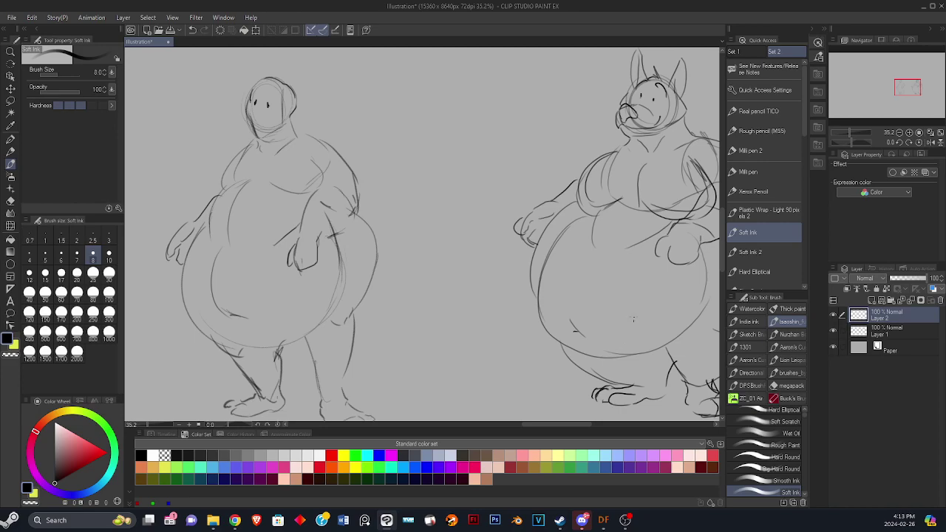
# Reinforce the lower edge of the hand resting on the belly and add a pointed fur tuft to the cheek.
pyautogui.moveTo(651, 224); pyautogui.dragTo(443, 237)
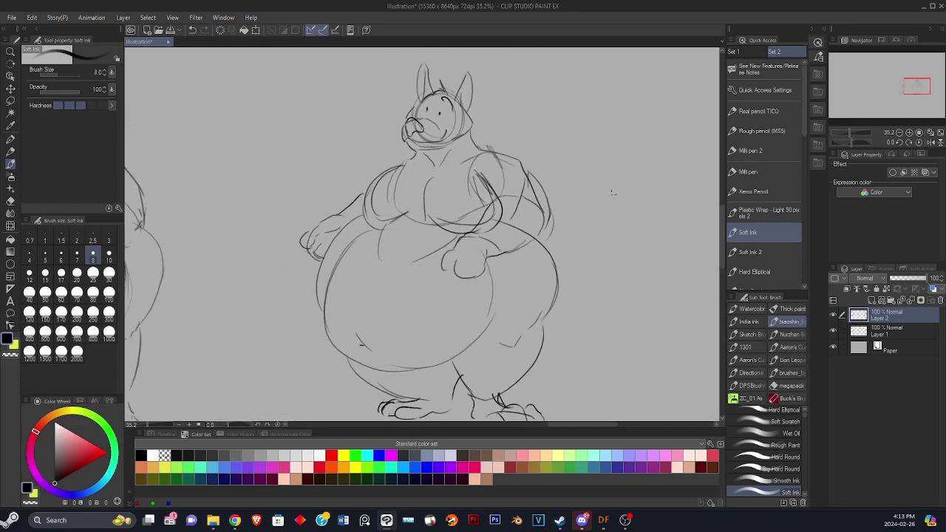
pyautogui.moveTo(455, 273)
pyautogui.mouseDown()
pyautogui.moveTo(474, 281)
pyautogui.moveTo(489, 270)
pyautogui.moveTo(489, 249)
pyautogui.mouseUp()
pyautogui.hotkey('ctrl', 'z')
pyautogui.moveTo(574, 202); pyautogui.dragTo(629, 202)
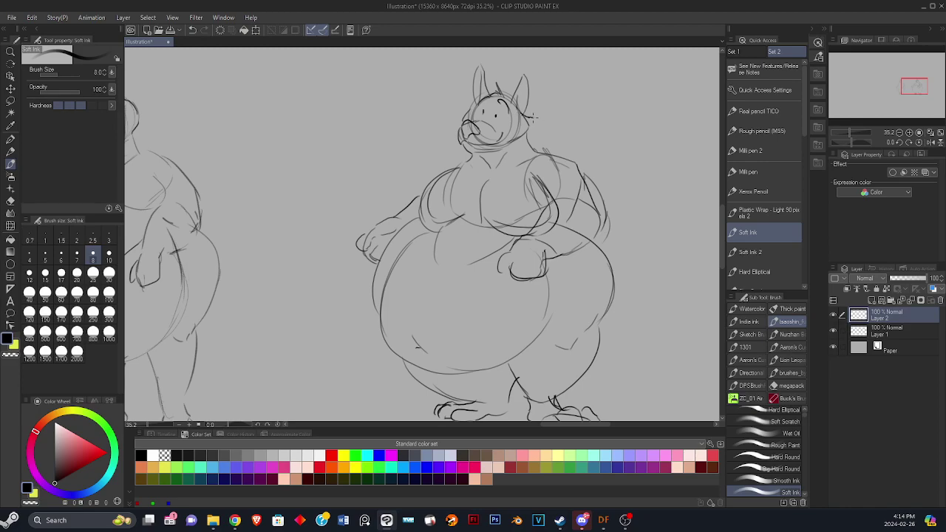
pyautogui.moveTo(529, 121); pyautogui.dragTo(517, 138)
# Lasso the whole canine character, move it closer to the first character, apply the transformation and clear the selection.
pyautogui.moveTo(609, 261); pyautogui.dragTo(689, 237)
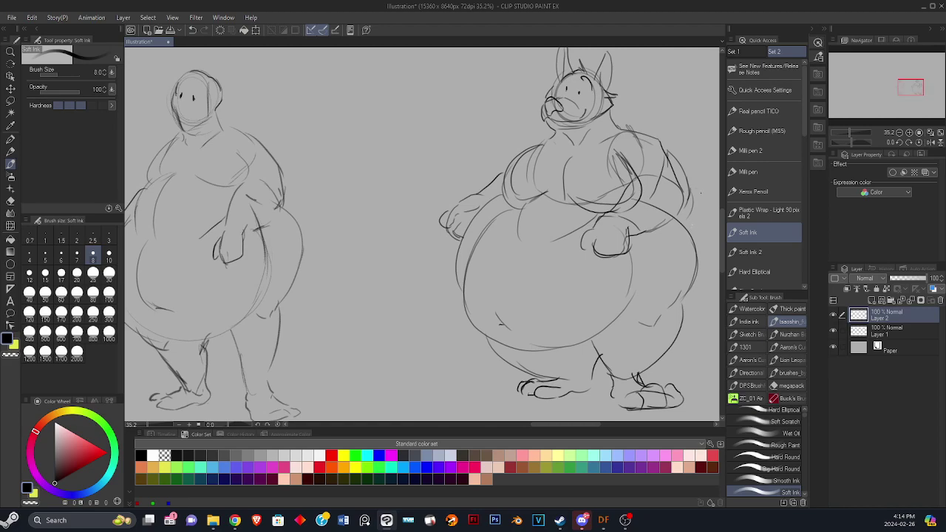
pyautogui.scroll(-2, 562, 231)
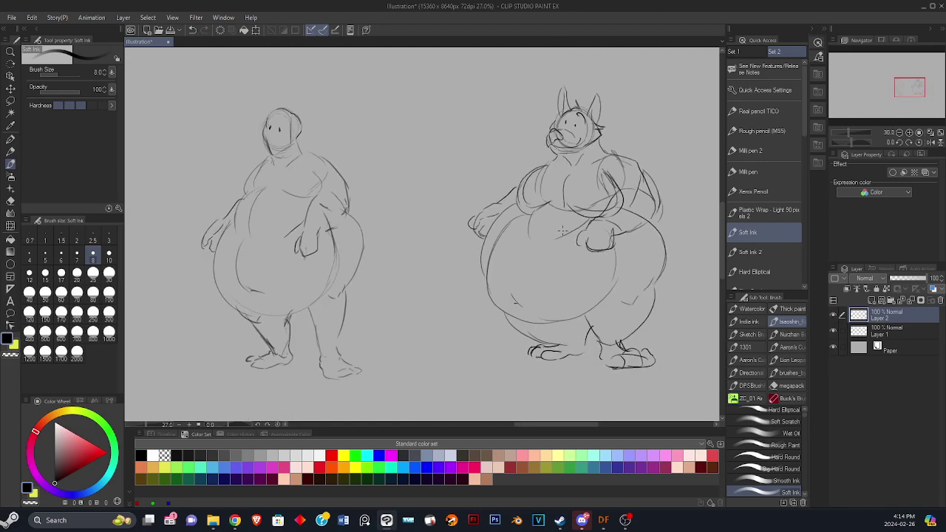
pyautogui.press('m')
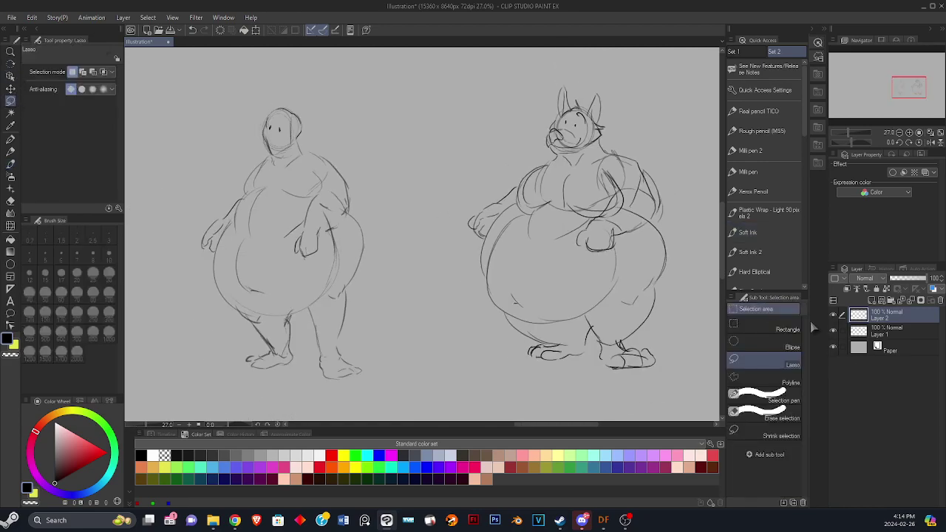
pyautogui.moveTo(521, 87)
pyautogui.mouseDown()
pyautogui.moveTo(453, 238)
pyautogui.moveTo(669, 353)
pyautogui.moveTo(684, 334)
pyautogui.mouseUp()
pyautogui.moveTo(581, 46)
pyautogui.mouseDown()
pyautogui.moveTo(444, 200)
pyautogui.moveTo(632, 407)
pyautogui.moveTo(684, 159)
pyautogui.moveTo(623, 59)
pyautogui.mouseUp()
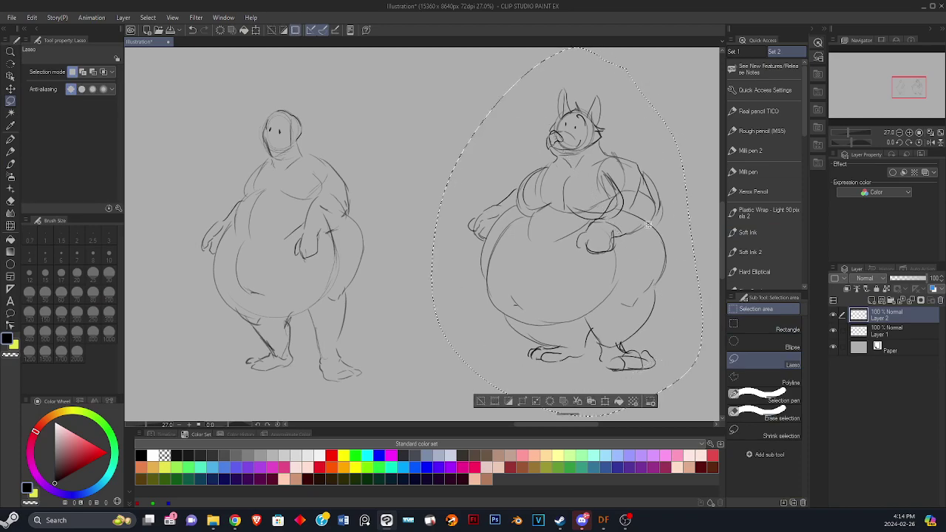
pyautogui.click(605, 402)
pyautogui.moveTo(603, 284); pyautogui.dragTo(533, 284)
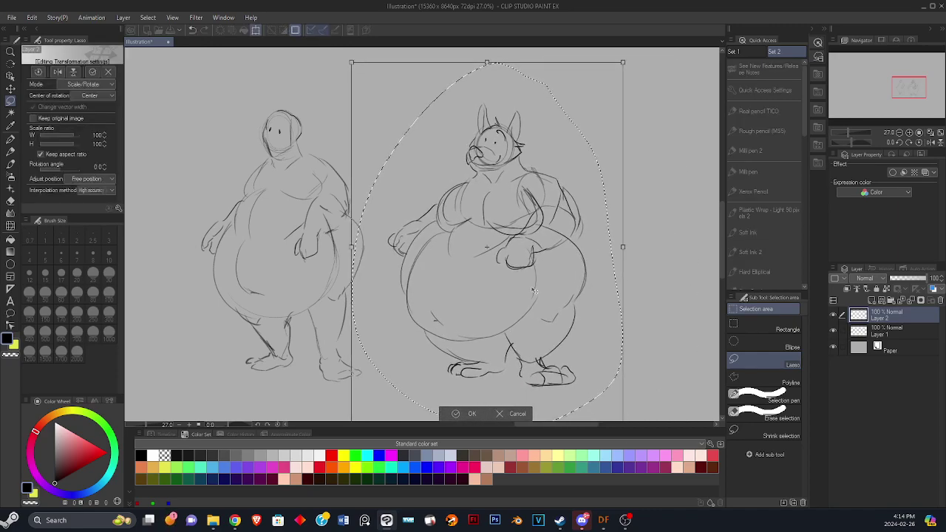
pyautogui.click(465, 414)
pyautogui.click(405, 404)
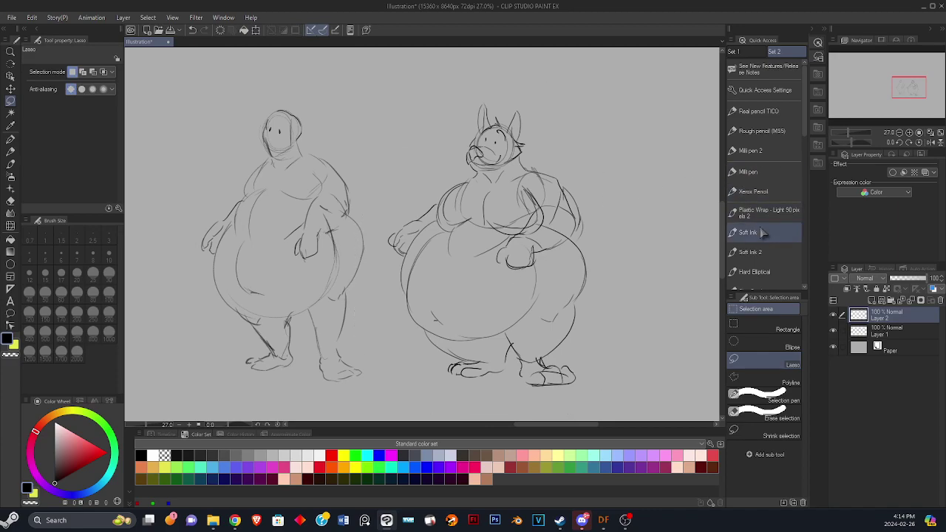
# With the Soft Ink brush, retrace the canine's belly outline on the viewer's left with a darker line.
pyautogui.click(760, 231)
pyautogui.moveTo(406, 242); pyautogui.dragTo(422, 356)
pyautogui.hotkey('ctrl', 'z')
pyautogui.moveTo(413, 252)
pyautogui.mouseDown()
pyautogui.moveTo(426, 336)
pyautogui.moveTo(400, 292)
pyautogui.moveTo(422, 322)
pyautogui.moveTo(494, 334)
pyautogui.mouseUp()
pyautogui.hotkey('ctrl', 'z')
# Retrace the belly's lower edge with a darker curve that rises toward the hand on the viewer's right.
pyautogui.moveTo(428, 330)
pyautogui.mouseDown()
pyautogui.moveTo(485, 336)
pyautogui.moveTo(511, 326)
pyautogui.moveTo(428, 329)
pyautogui.moveTo(518, 320)
pyautogui.moveTo(501, 330)
pyautogui.moveTo(528, 316)
pyautogui.moveTo(536, 273)
pyautogui.mouseUp()
pyautogui.hotkey('ctrl', 'z')
pyautogui.hotkey('ctrl', 'z')
pyautogui.moveTo(528, 317); pyautogui.dragTo(536, 273)
pyautogui.hotkey('ctrl', 'z')
pyautogui.hotkey('ctrl', 'z')
pyautogui.hotkey('ctrl', 'z')
pyautogui.hotkey('ctrl', 'z')
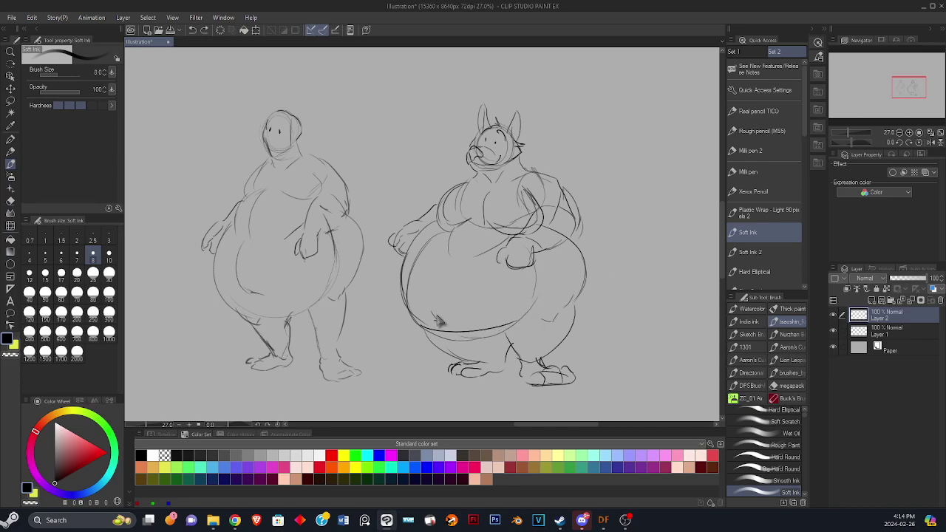
pyautogui.moveTo(413, 319); pyautogui.dragTo(519, 312)
pyautogui.hotkey('ctrl', 'z')
pyautogui.moveTo(417, 331)
pyautogui.mouseDown()
pyautogui.moveTo(475, 334)
pyautogui.moveTo(522, 315)
pyautogui.moveTo(540, 288)
pyautogui.mouseUp()
pyautogui.hotkey('ctrl', 'z')
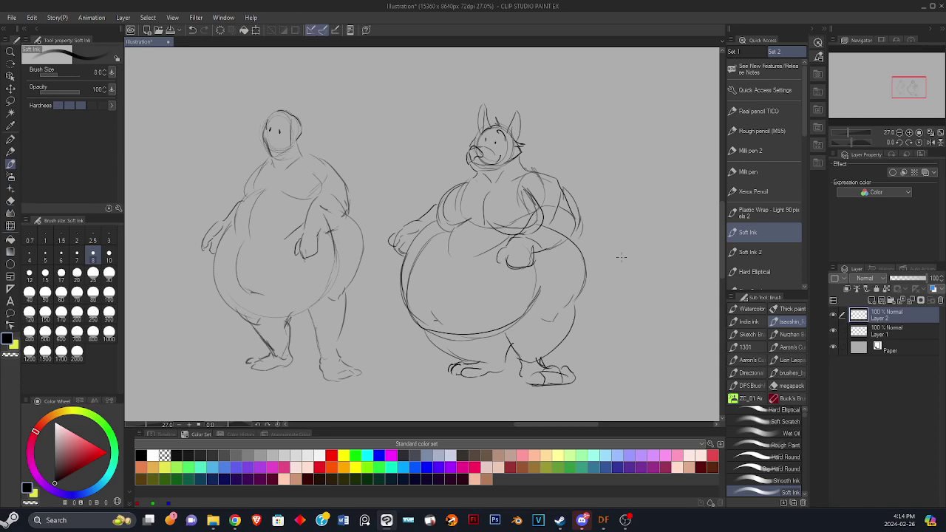
# Add a new raster layer on top and handwrite "QUCK" above the two characters.
pyautogui.click(874, 300)
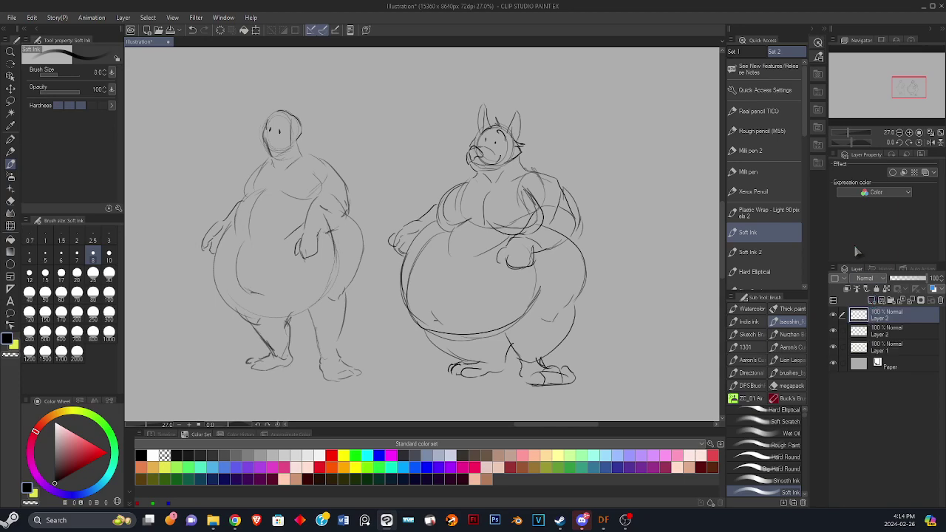
pyautogui.moveTo(605, 260); pyautogui.dragTo(662, 295)
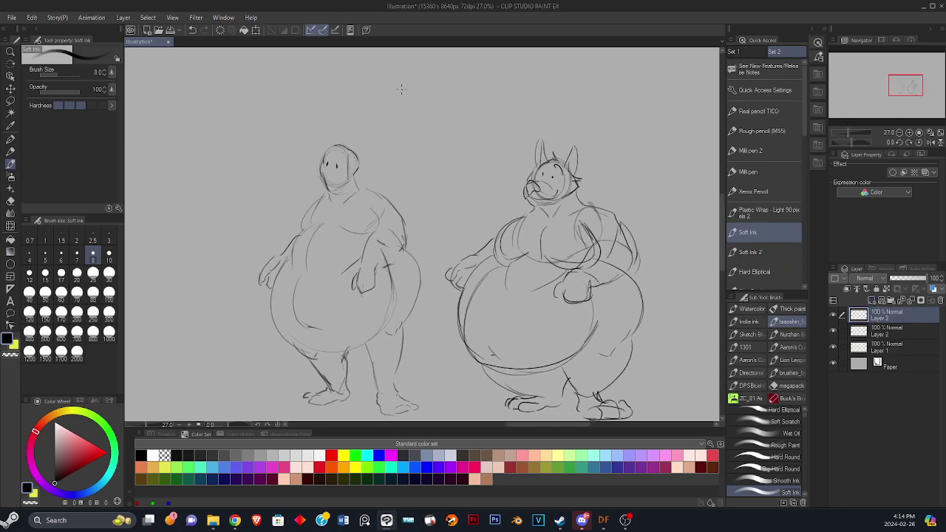
pyautogui.moveTo(380, 89)
pyautogui.mouseDown()
pyautogui.moveTo(388, 100)
pyautogui.moveTo(373, 96)
pyautogui.mouseUp()
pyautogui.hotkey('ctrl', 'z')
pyautogui.hotkey('ctrl', 'z')
pyautogui.moveTo(386, 82)
pyautogui.mouseDown()
pyautogui.moveTo(393, 114)
pyautogui.moveTo(369, 104)
pyautogui.moveTo(408, 116)
pyautogui.mouseUp()
pyautogui.moveTo(421, 81); pyautogui.dragTo(426, 112)
pyautogui.moveTo(453, 82); pyautogui.dragTo(454, 108)
pyautogui.moveTo(466, 72)
pyautogui.mouseDown()
pyautogui.moveTo(457, 108)
pyautogui.moveTo(478, 84)
pyautogui.moveTo(466, 94)
pyautogui.moveTo(485, 105)
pyautogui.mouseUp()
pyautogui.hotkey('ctrl', 'z')
# Complete the handwritten title with "Session" and write "#4" beneath it.
pyautogui.moveTo(519, 74)
pyautogui.mouseDown()
pyautogui.moveTo(491, 84)
pyautogui.moveTo(488, 109)
pyautogui.mouseUp()
pyautogui.moveTo(561, 73)
pyautogui.mouseDown()
pyautogui.moveTo(530, 100)
pyautogui.moveTo(565, 90)
pyautogui.moveTo(544, 99)
pyautogui.mouseUp()
pyautogui.hotkey('ctrl', 'z')
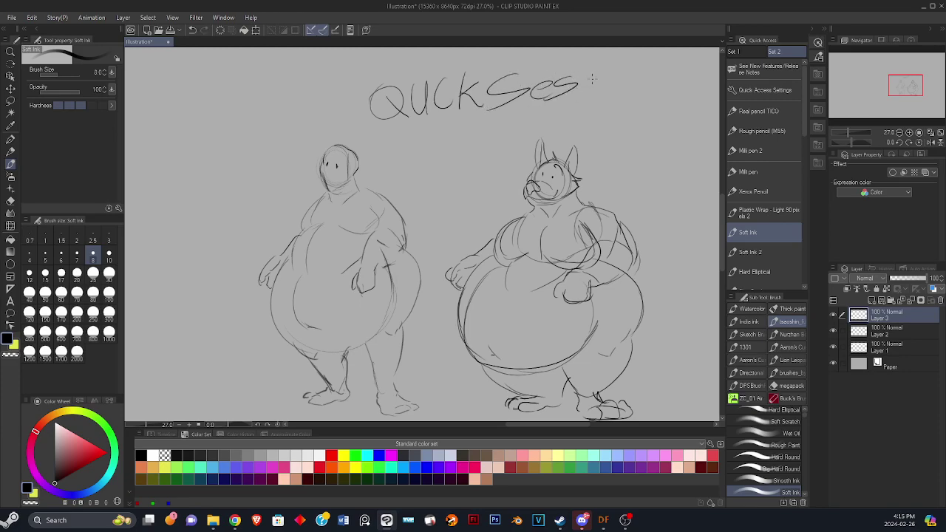
pyautogui.moveTo(598, 75)
pyautogui.mouseDown()
pyautogui.moveTo(587, 95)
pyautogui.moveTo(608, 72)
pyautogui.moveTo(609, 87)
pyautogui.moveTo(640, 94)
pyautogui.mouseUp()
pyautogui.moveTo(436, 127)
pyautogui.mouseDown()
pyautogui.moveTo(428, 158)
pyautogui.moveTo(441, 159)
pyautogui.moveTo(447, 135)
pyautogui.moveTo(454, 151)
pyautogui.moveTo(475, 138)
pyautogui.moveTo(472, 152)
pyautogui.mouseUp()
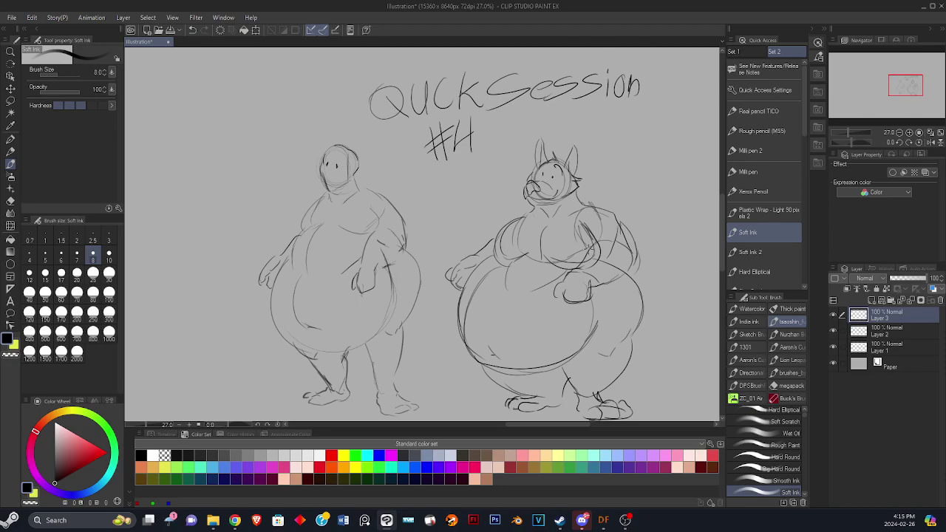
# Crop the canvas to a rectangular selection around both characters and the title, then clear the selection.
pyautogui.moveTo(640, 310); pyautogui.dragTo(621, 300)
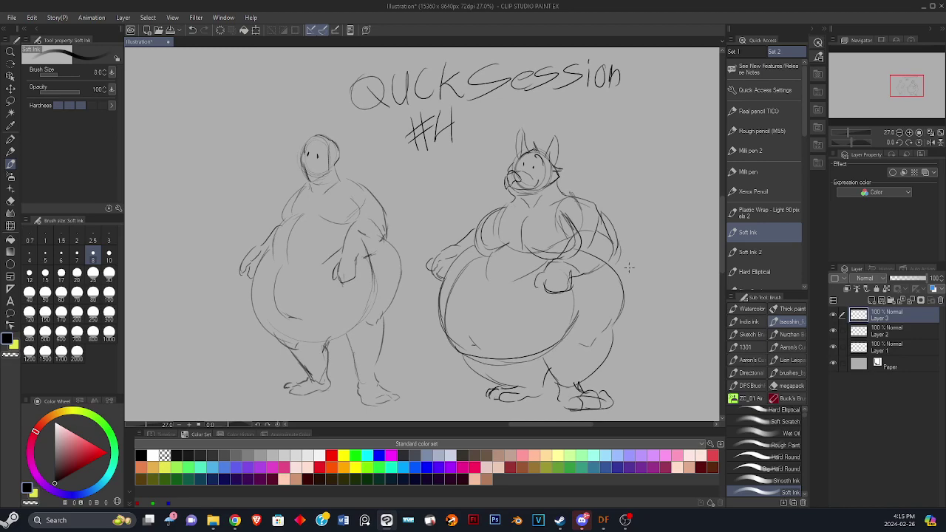
pyautogui.scroll(-1, 629, 267)
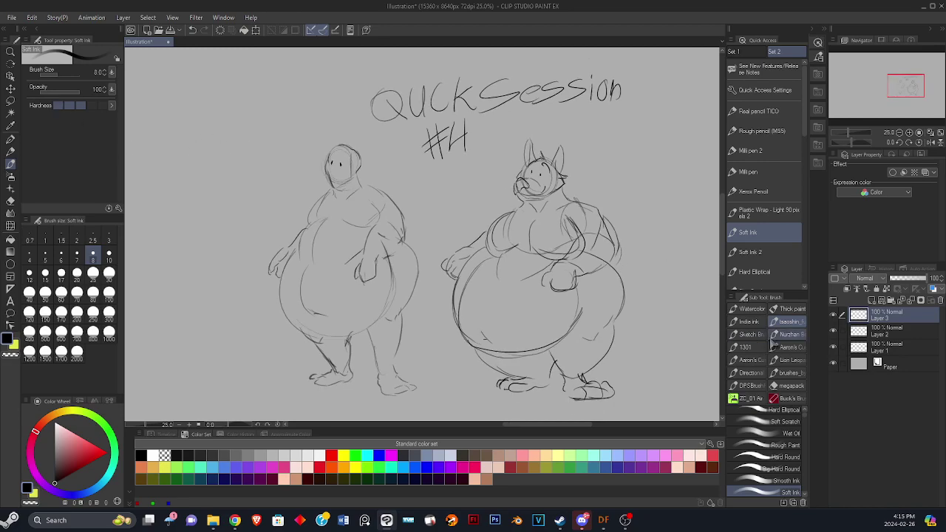
pyautogui.press('m')
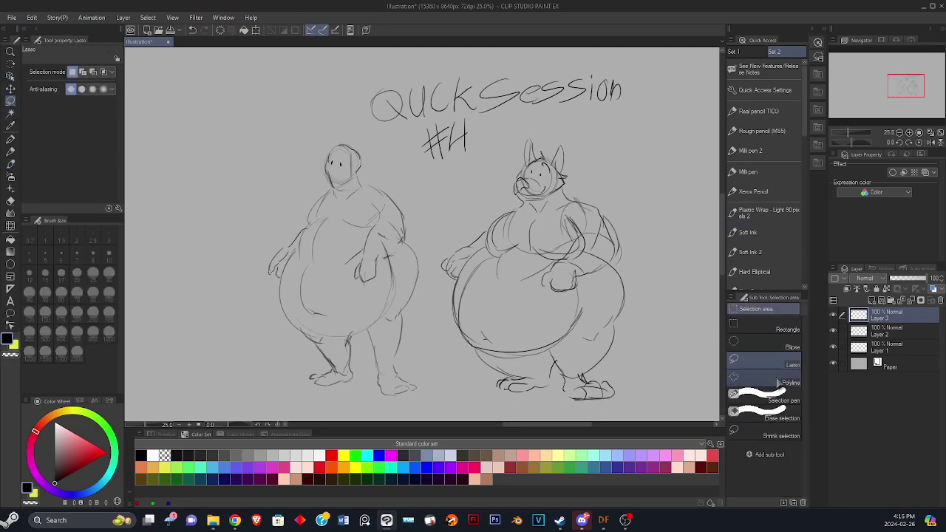
pyautogui.click(769, 327)
pyautogui.moveTo(259, 73); pyautogui.dragTo(681, 411)
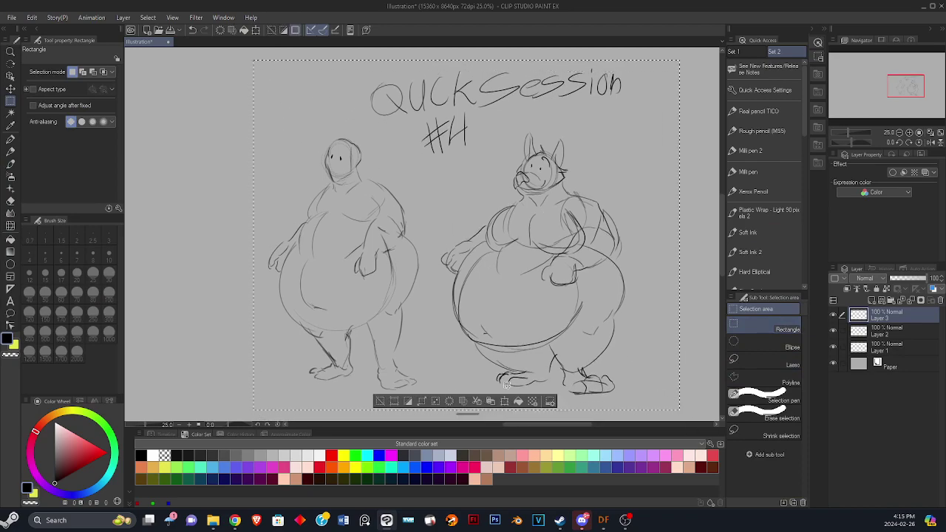
pyautogui.click(394, 403)
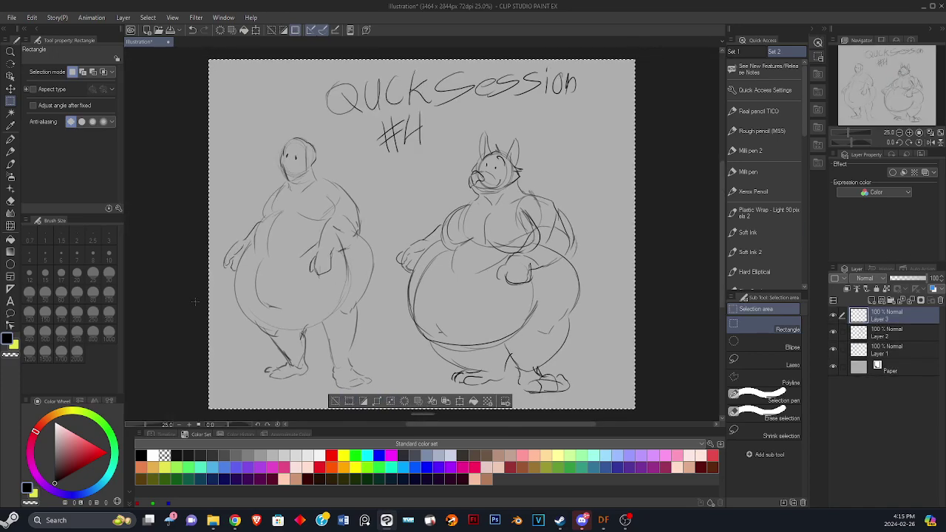
pyautogui.hotkey('ctrl', 'd')
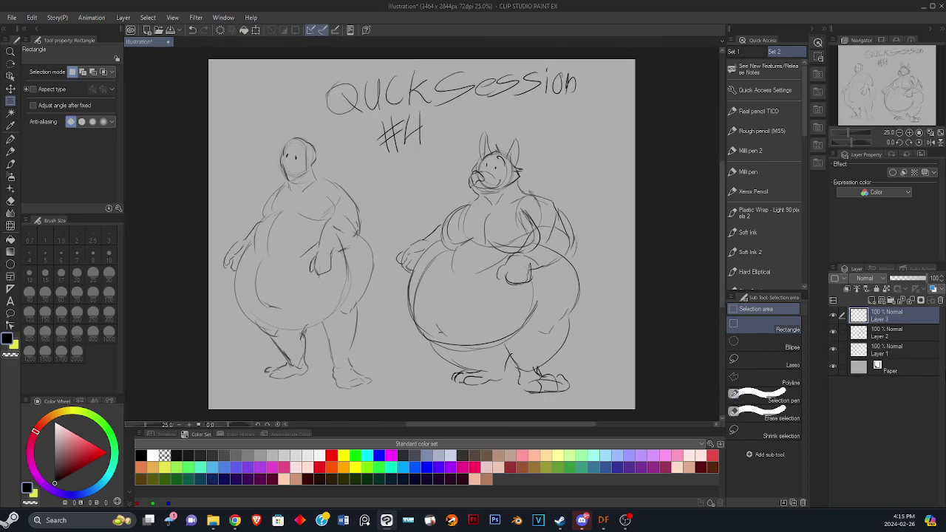